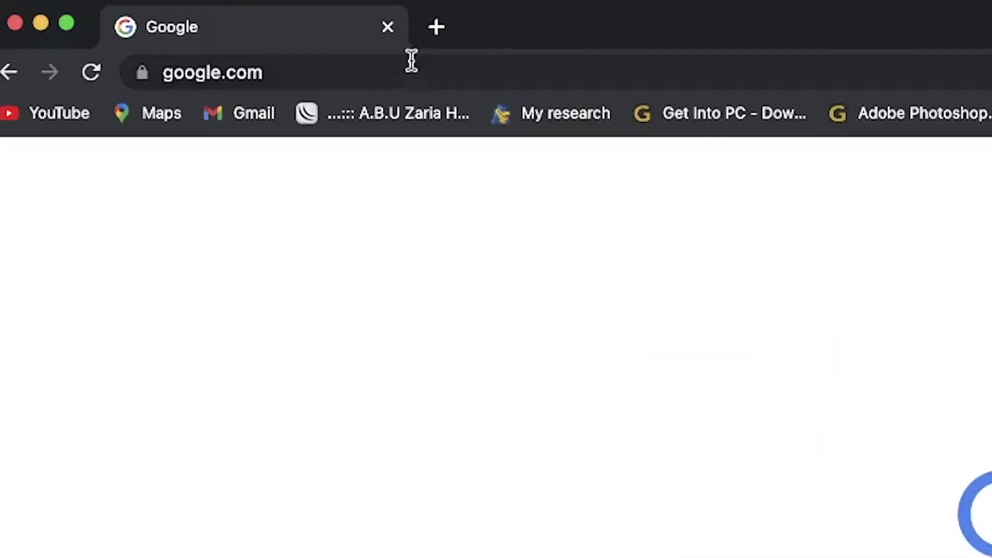
Step: Search Google for "eleven labs" and open the ElevenLabs website from the results
click(404, 57)
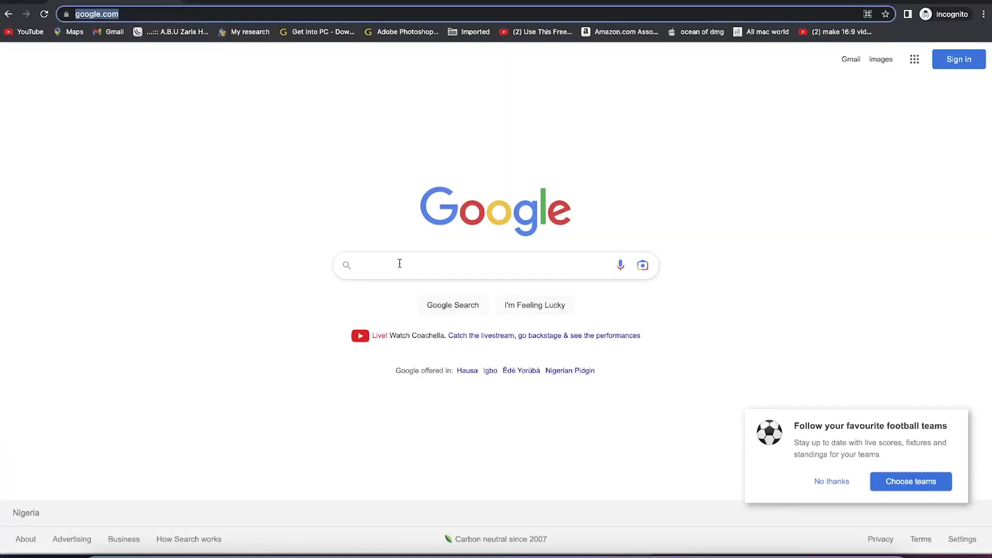
click(399, 263)
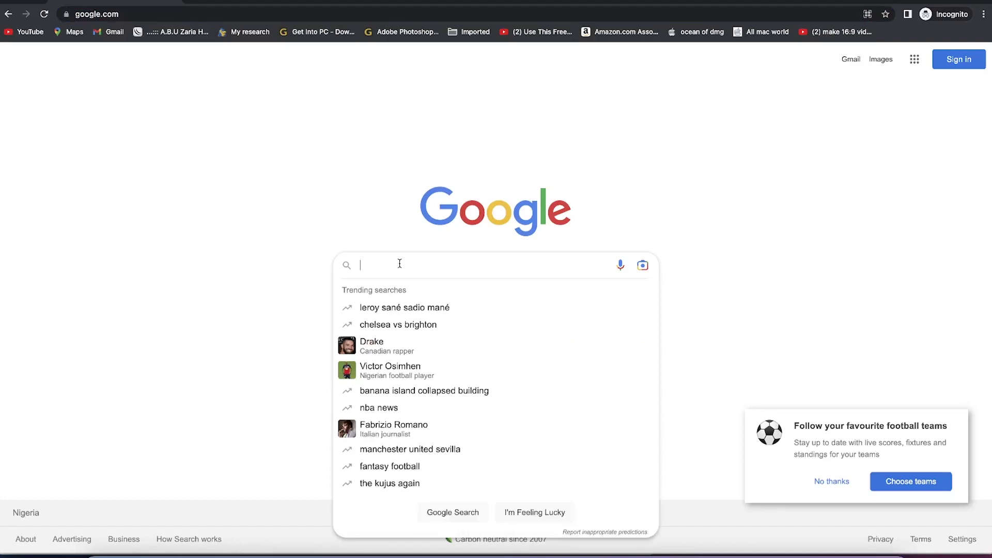
text(eleven)
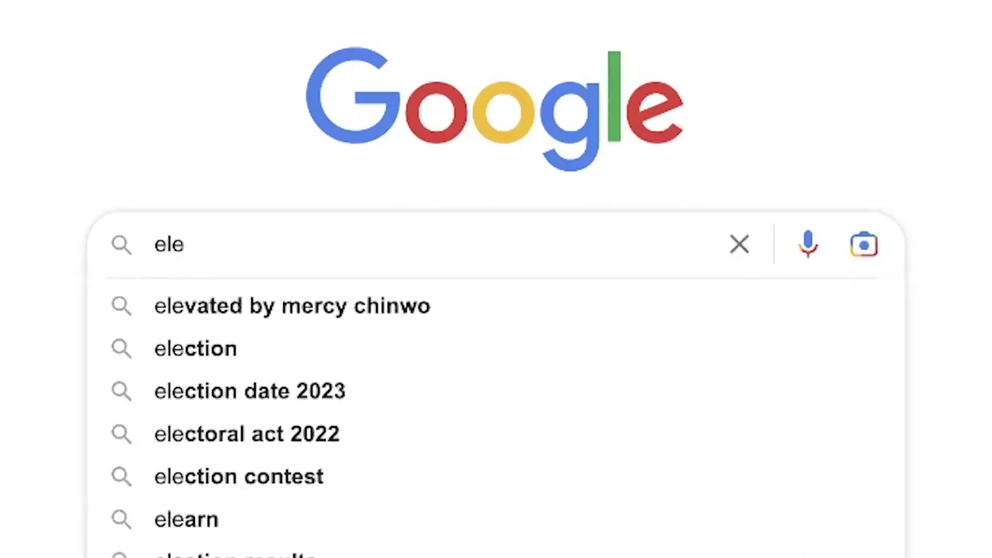
text( labs)
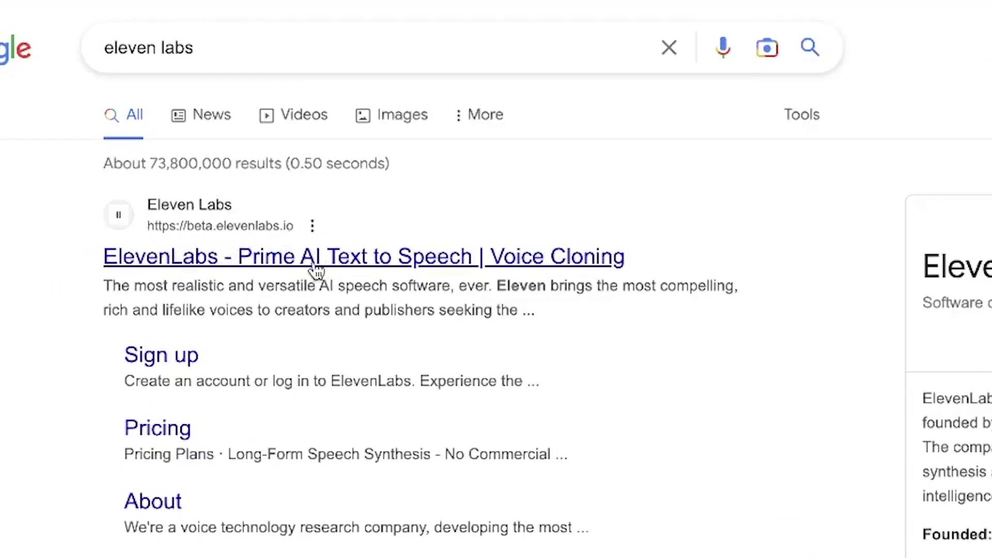
click(350, 273)
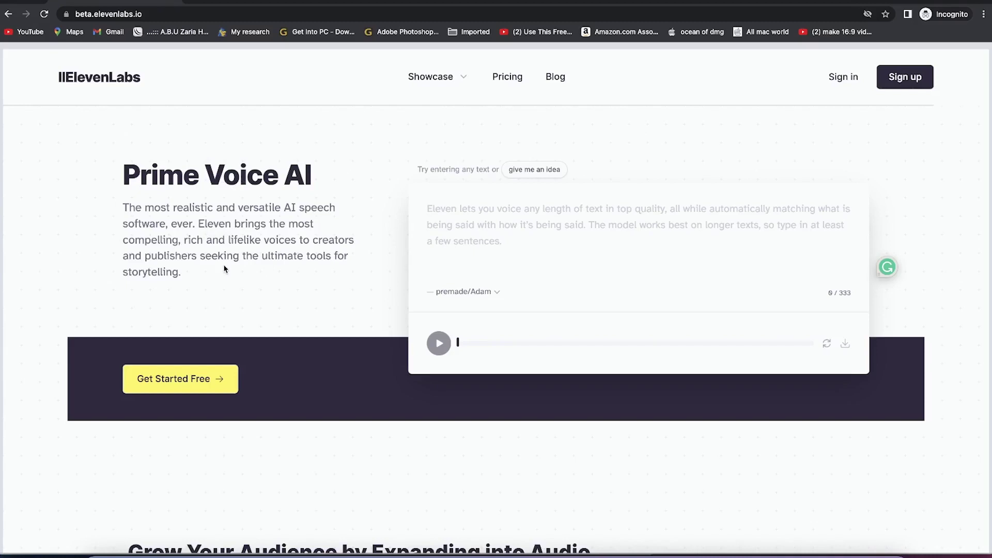
Step: Enter a demo script saying "Hi, and welcome to my channel", introducing the speaker by name as CEO of Epic digital academy, and asking viewers to subscribe
click(479, 223)
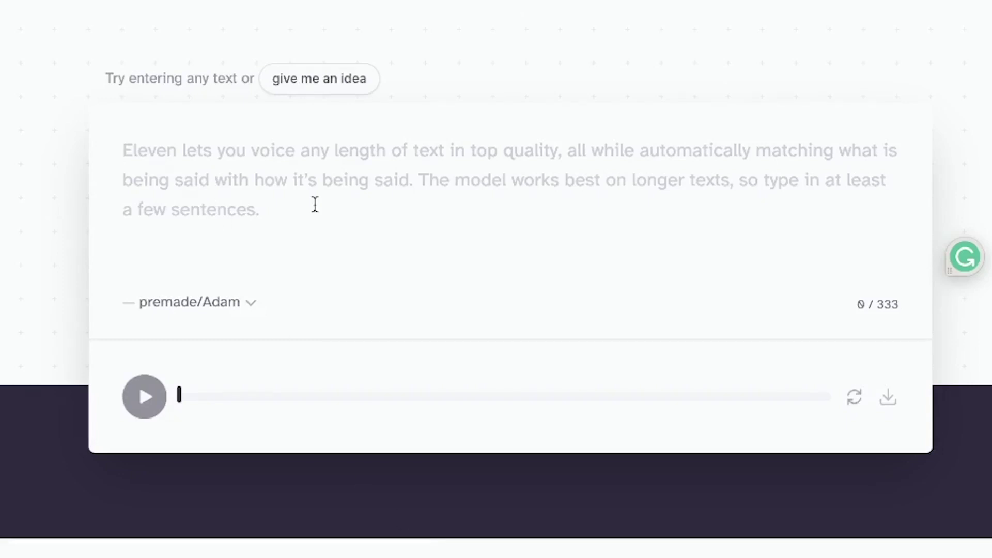
text(Hi, and welcome to my channel.  I am Dr. Rasheed, the CEO of Epic digital academy. Please remember to subscribe to my channel.)
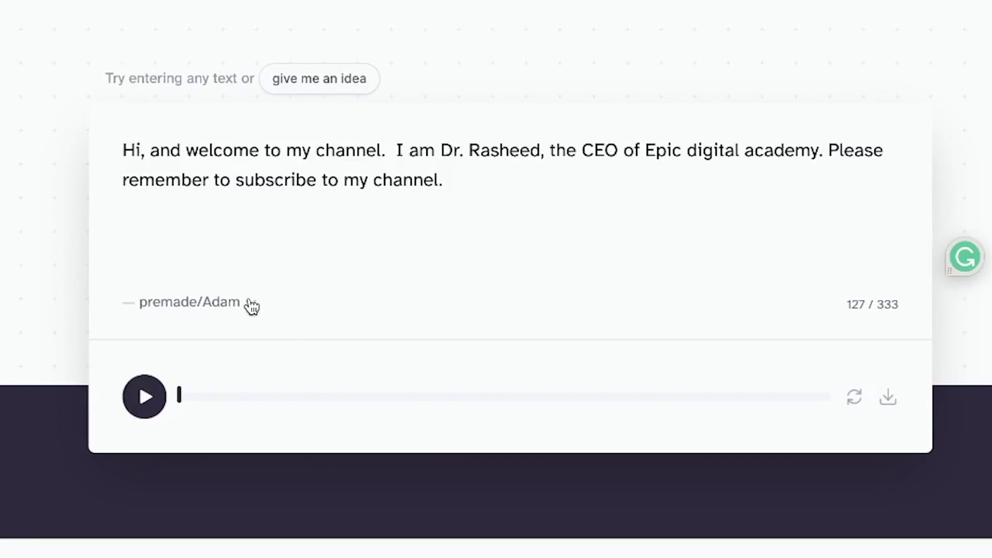
Step: Look through the available demo voices, choose premade/Adam, and generate and play the script in that voice
click(251, 304)
scroll(210, 448, down, 2)
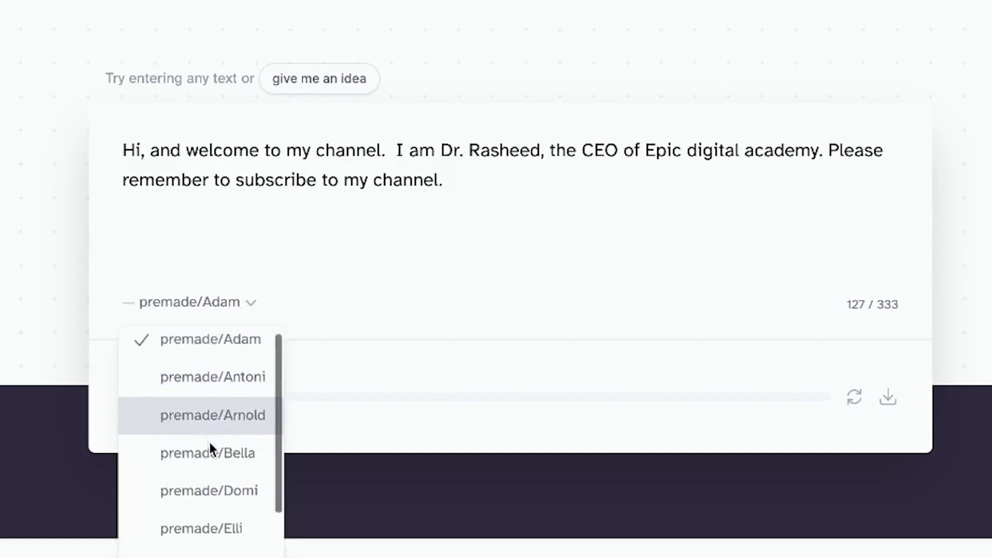
scroll(210, 448, up, 2)
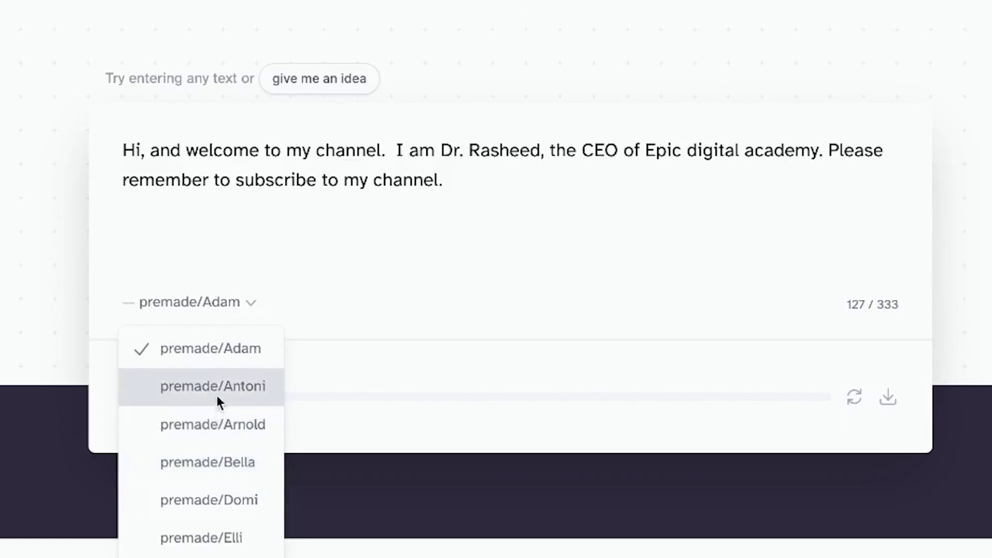
click(210, 355)
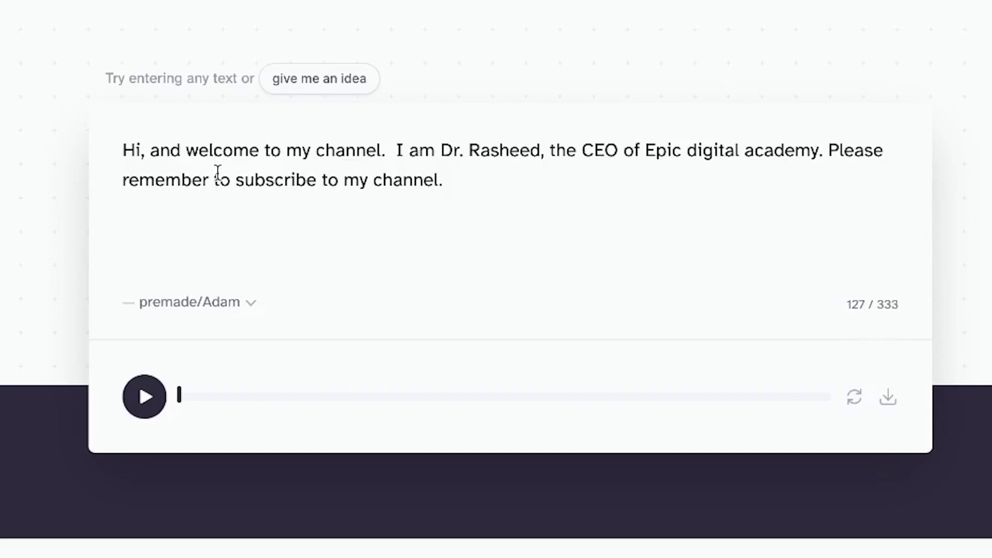
click(141, 397)
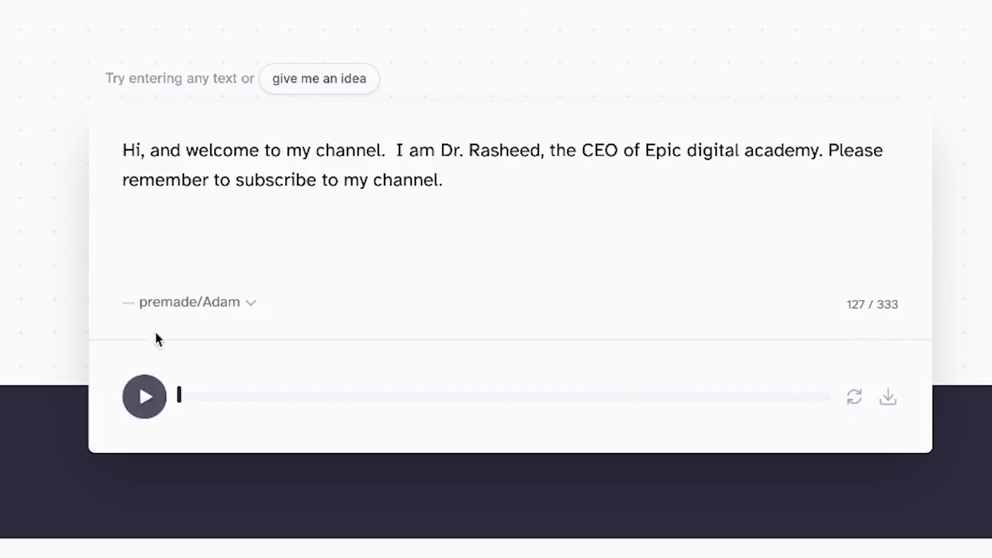
click(146, 399)
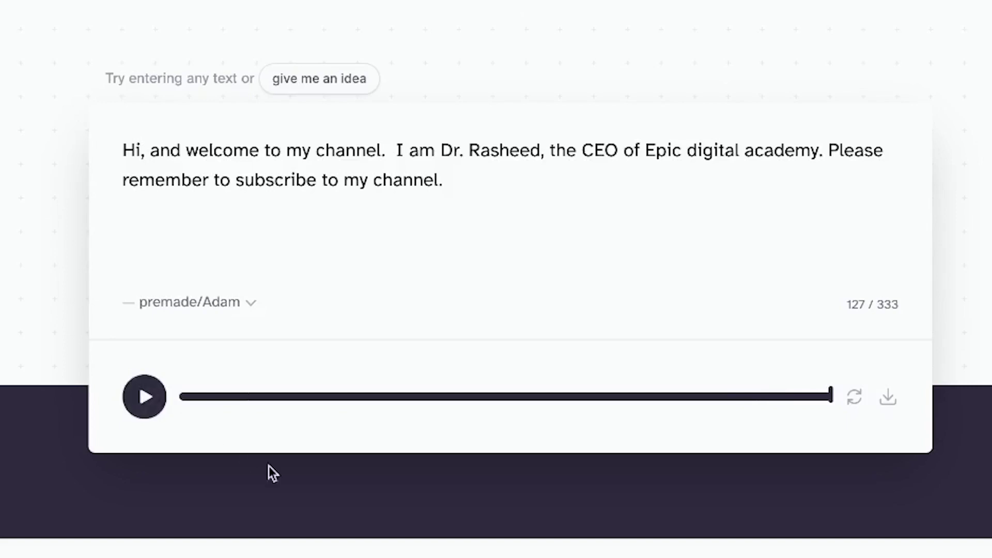
Step: Switch the demo voice to premade/Antoni and regenerate the speech
click(253, 313)
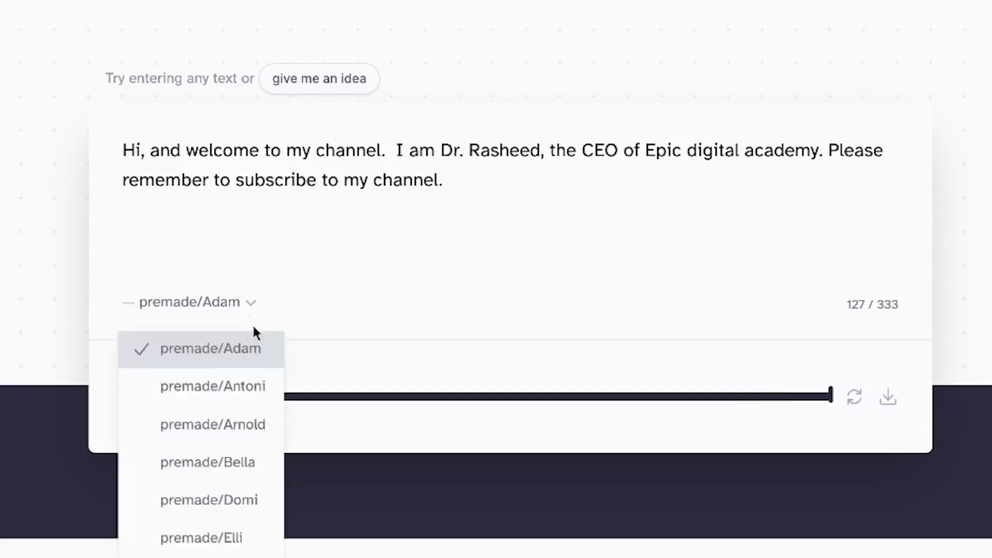
click(253, 390)
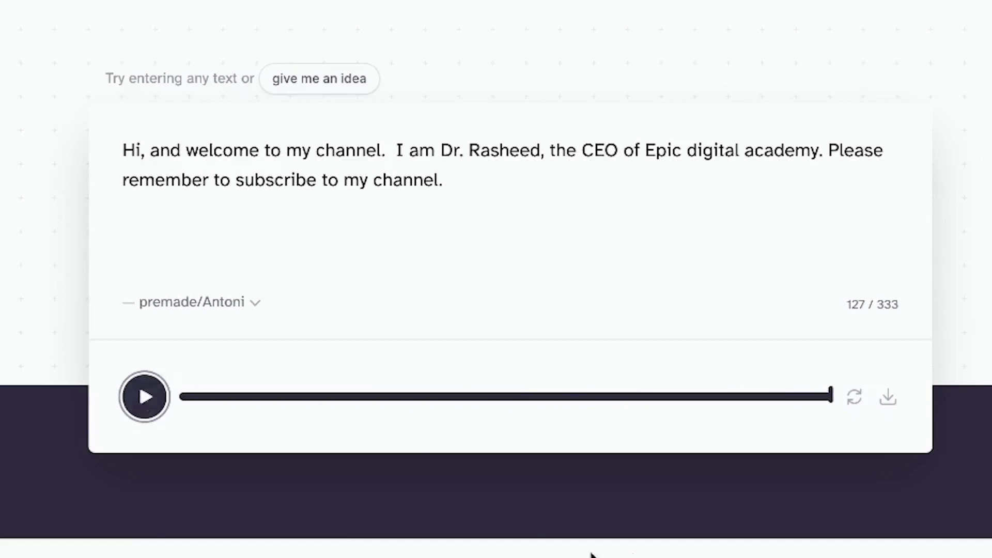
click(855, 398)
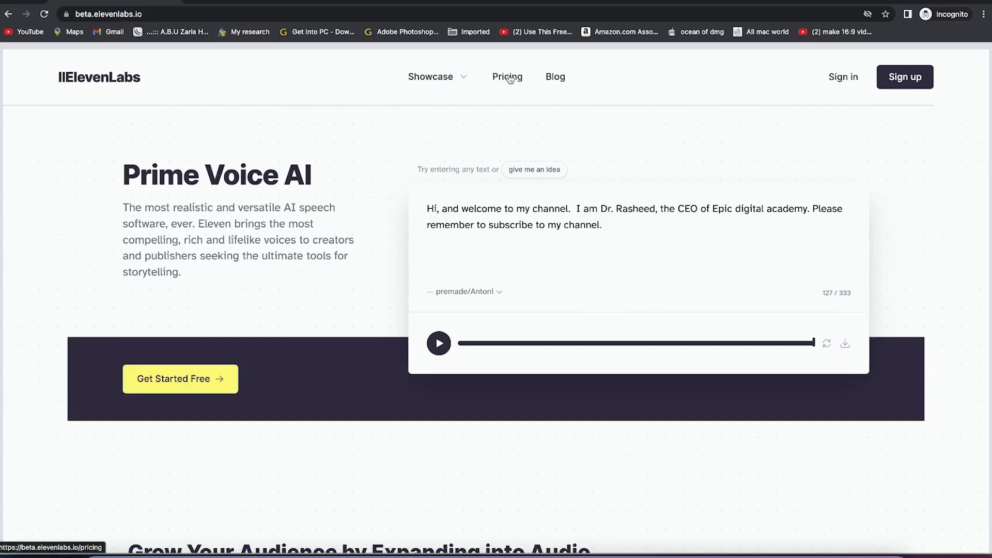
Step: Open the ElevenLabs pricing plans and examine what the Free plan includes
click(510, 79)
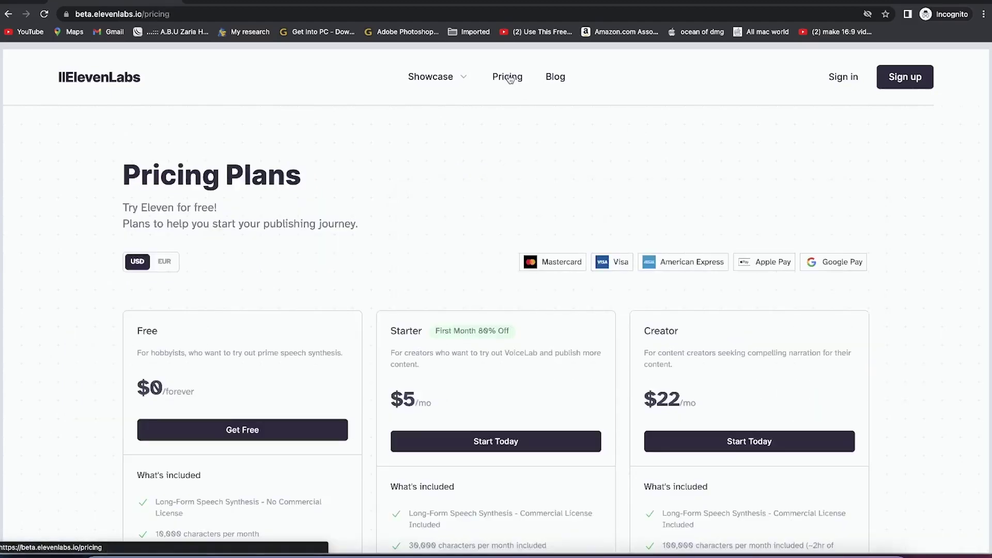
scroll(327, 276, down, 3)
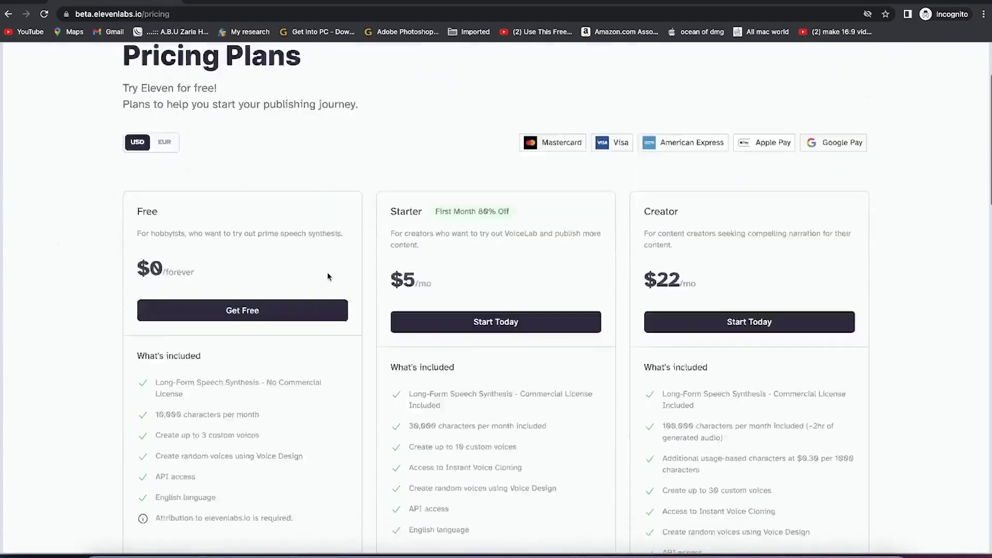
scroll(327, 277, up, 1)
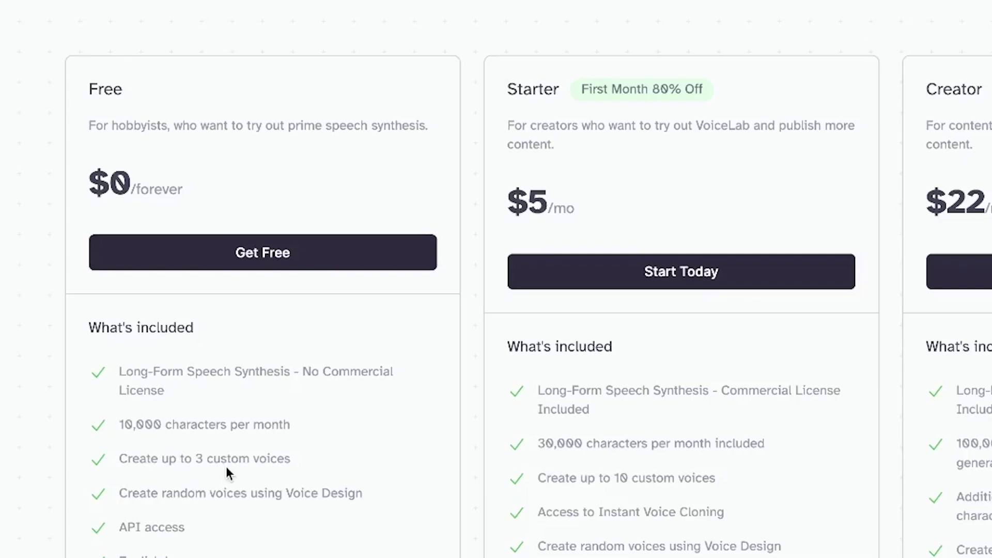
scroll(226, 468, down, 1)
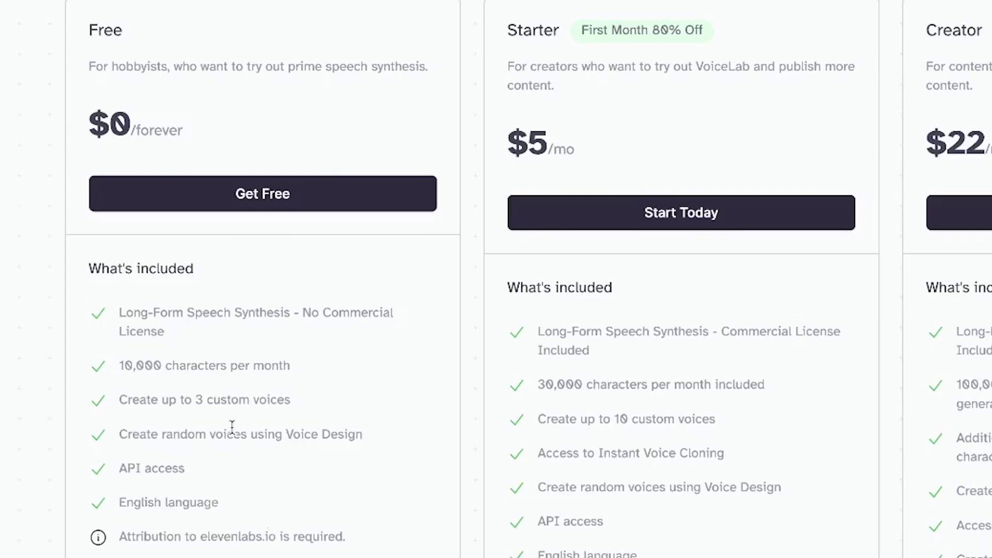
scroll(232, 427, up, 1)
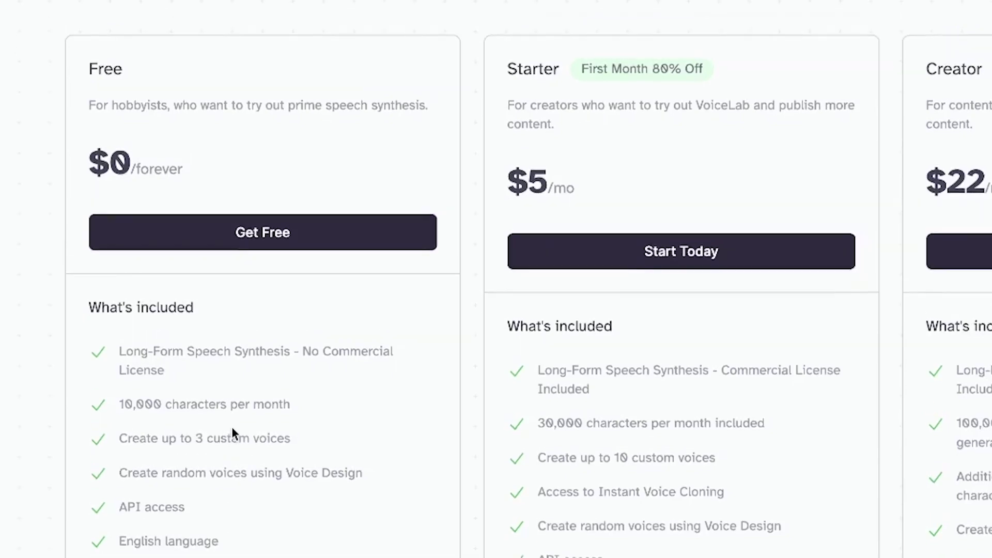
Step: Look over the remaining subscription plans, the price estimator and the Pricing FAQ section
scroll(232, 426, down, 10)
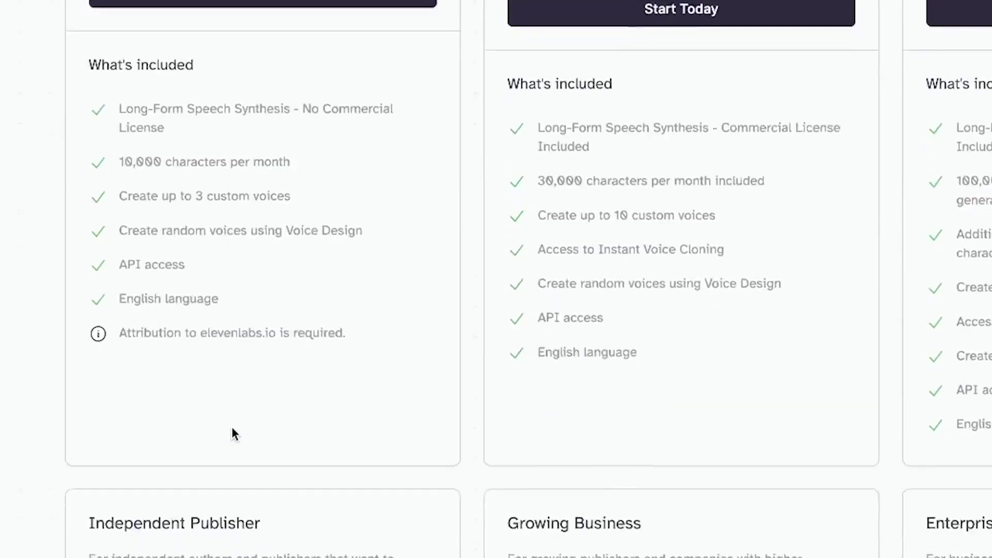
scroll(231, 427, down, 18)
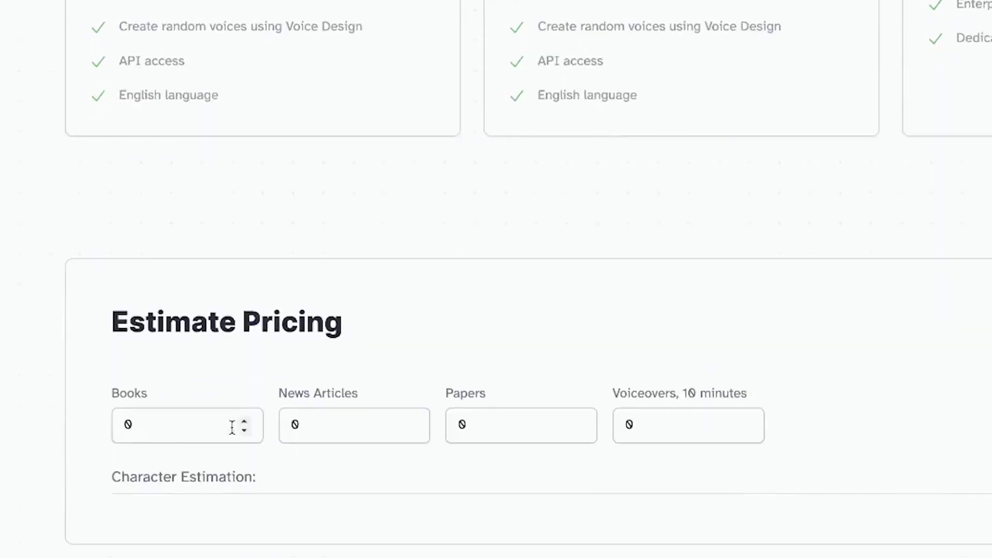
scroll(231, 427, up, 3)
scroll(232, 427, up, 14)
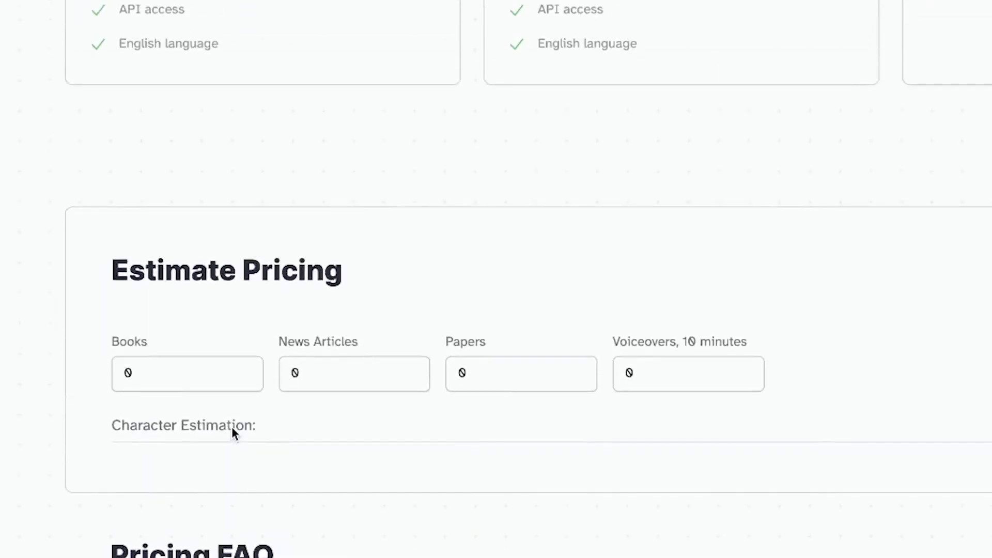
scroll(232, 428, up, 7)
scroll(231, 429, down, 11)
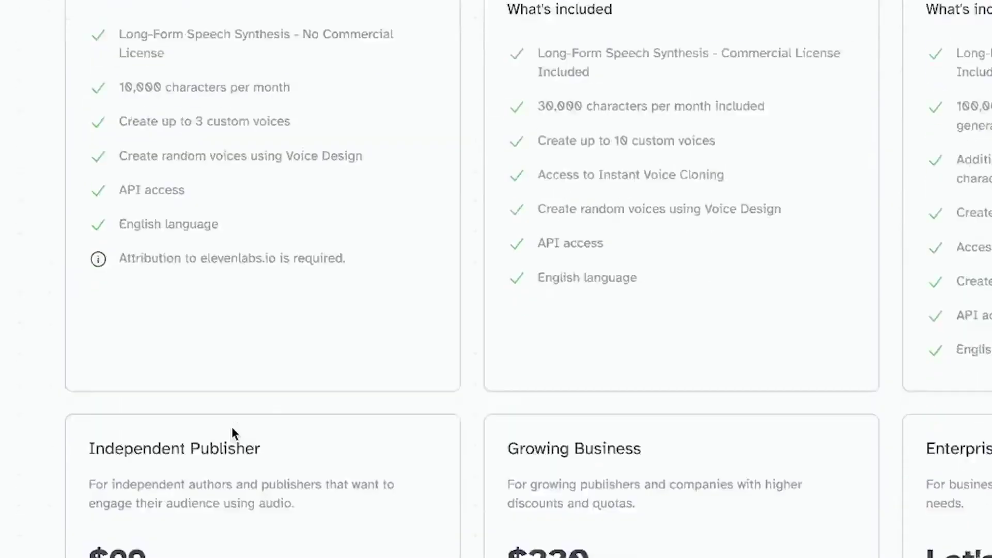
scroll(231, 429, up, 9)
scroll(232, 426, down, 20)
scroll(232, 426, up, 9)
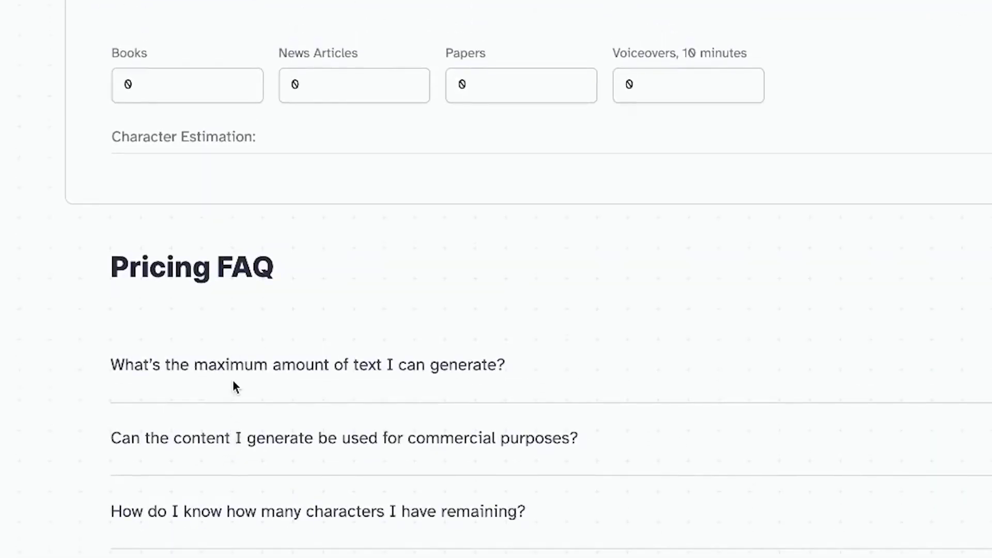
Step: Read the FAQ answer on the maximum amount of text that can be generated, highlighting the unsubscribed and subscribed character limits
click(237, 369)
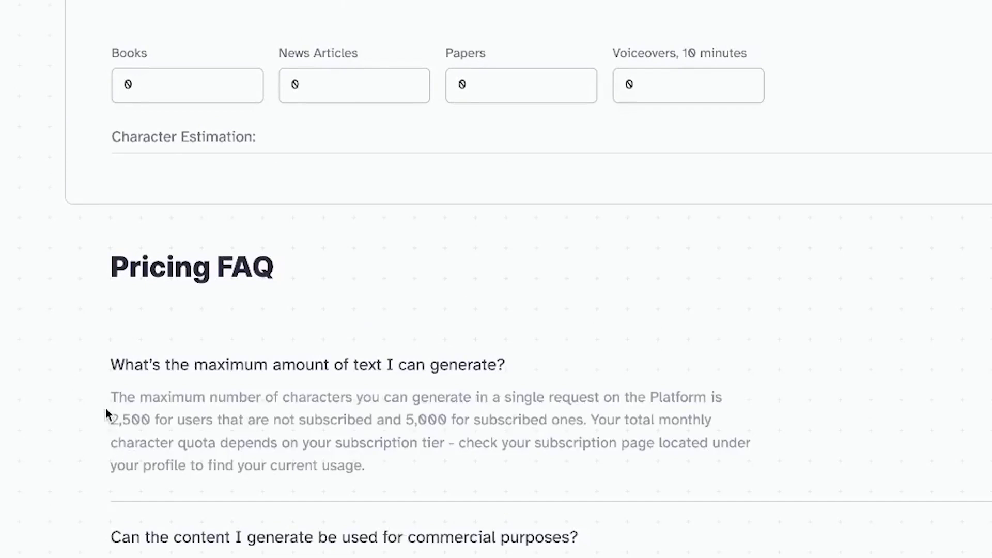
drag(109, 421, 162, 419)
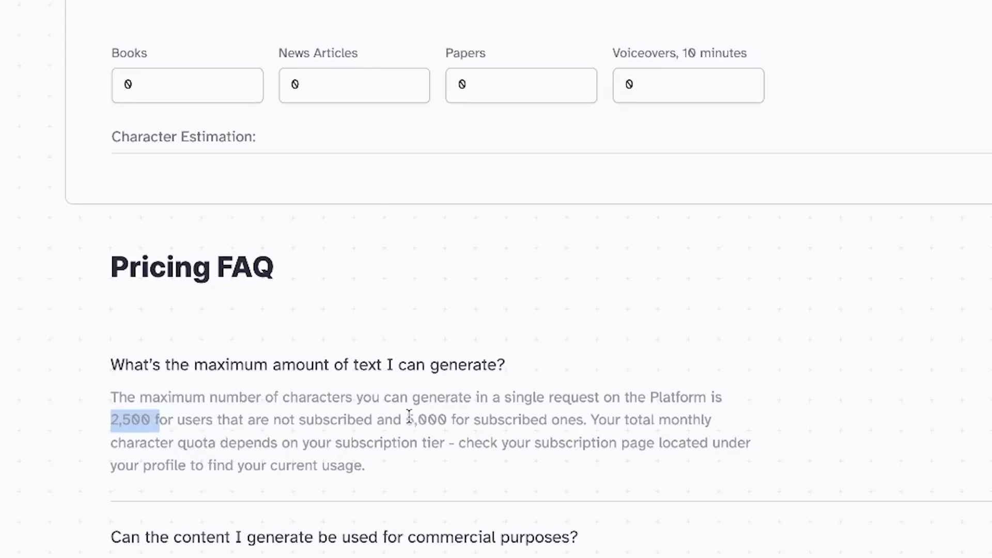
drag(408, 417, 448, 419)
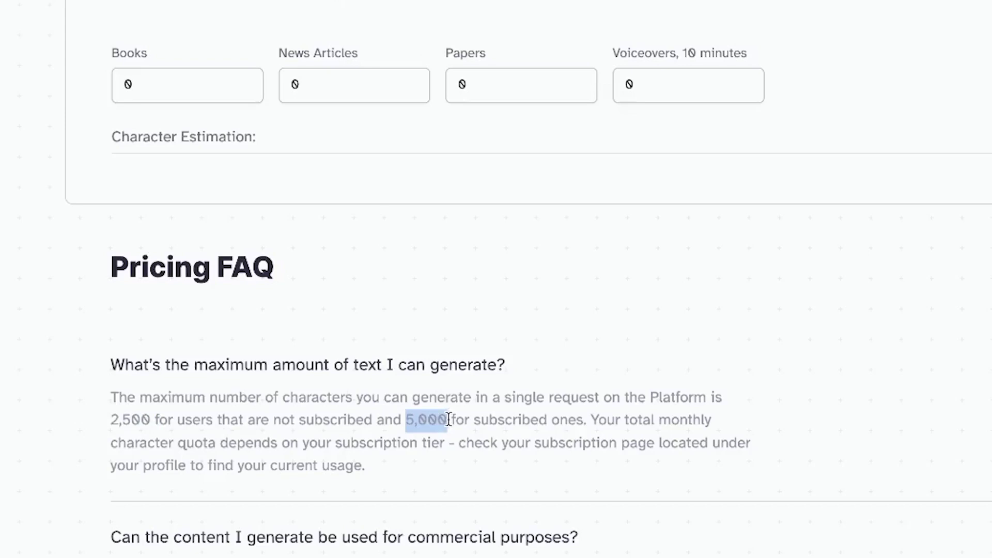
click(162, 532)
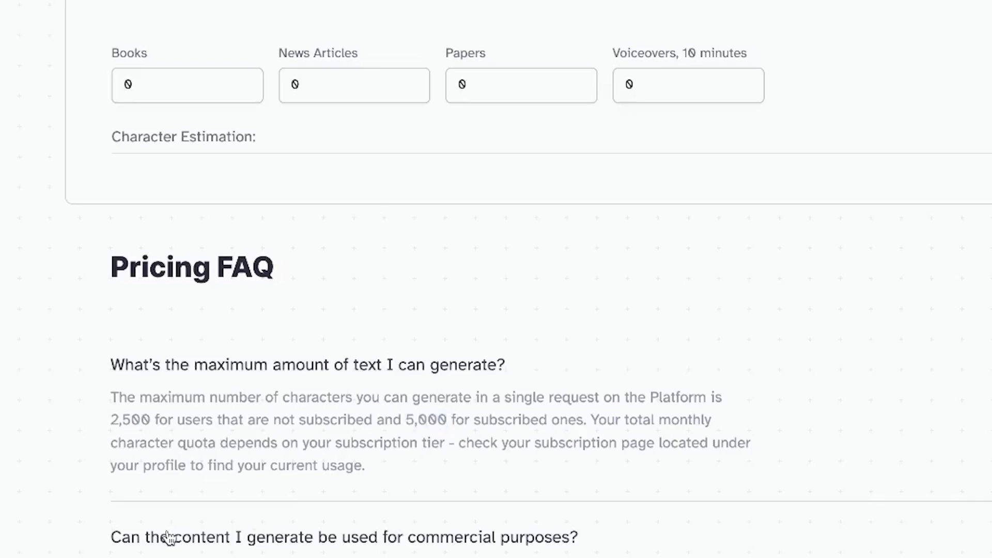
Step: Expand the FAQ answer on commercial use of generated content and highlight the attribution wording required of free tier subscribers
click(160, 537)
scroll(160, 537, down, 4)
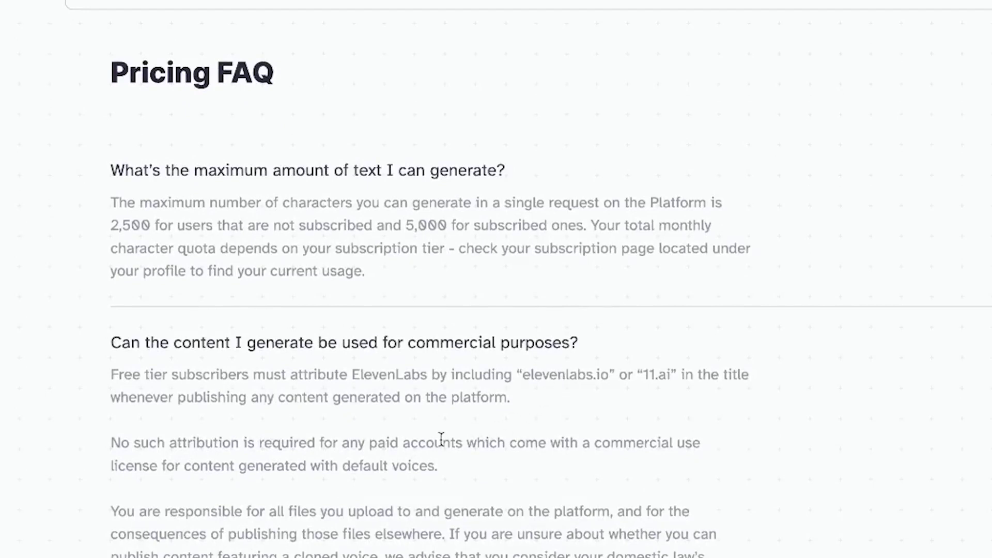
drag(523, 373, 681, 373)
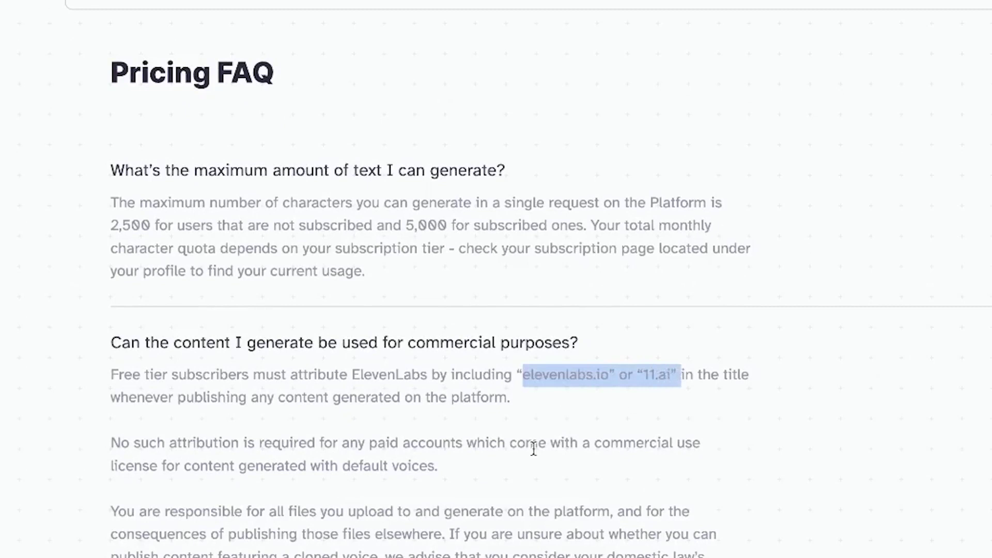
right_click(474, 488)
key(Escape)
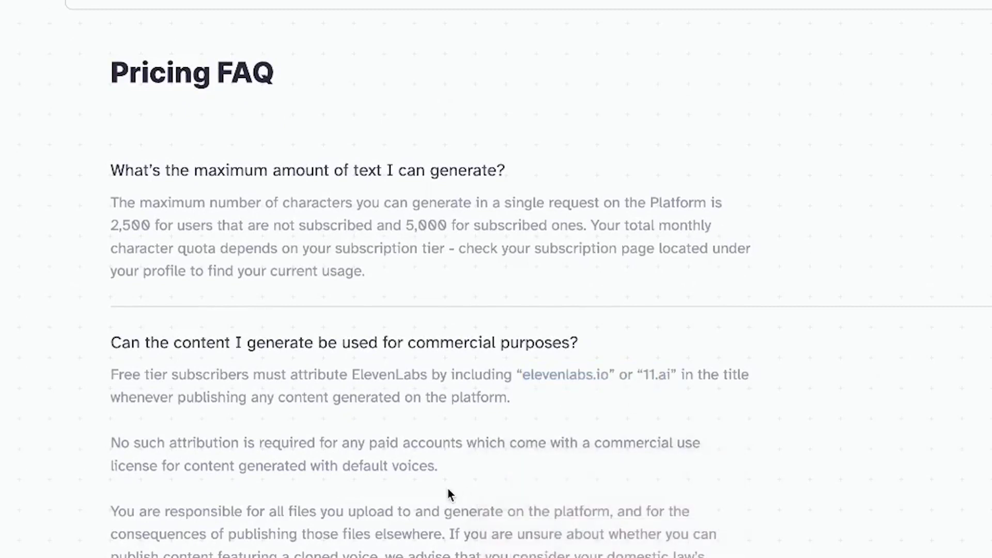
Step: Read the FAQ answers on remaining characters, changing the subscription plan and being charged for every request
scroll(450, 494, down, 5)
click(327, 375)
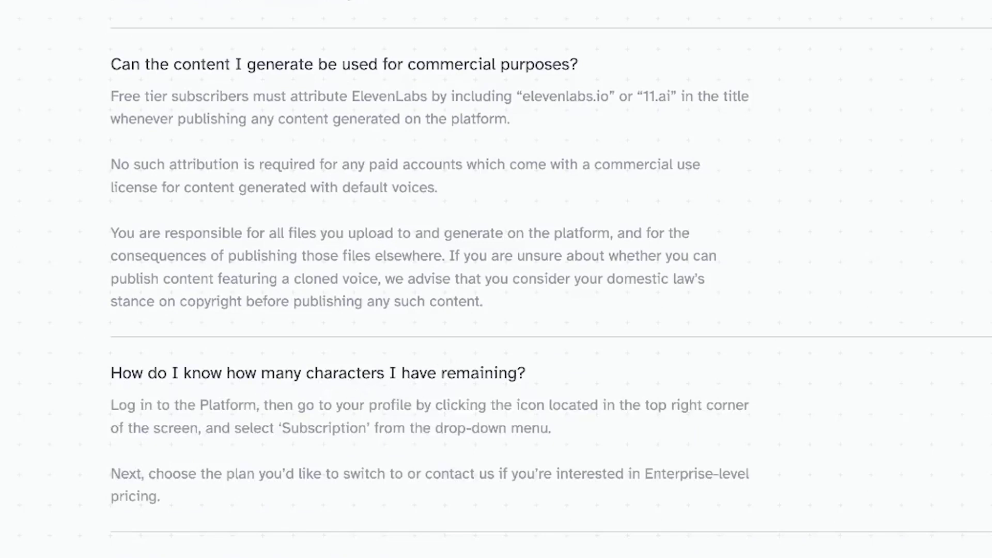
scroll(288, 522, down, 5)
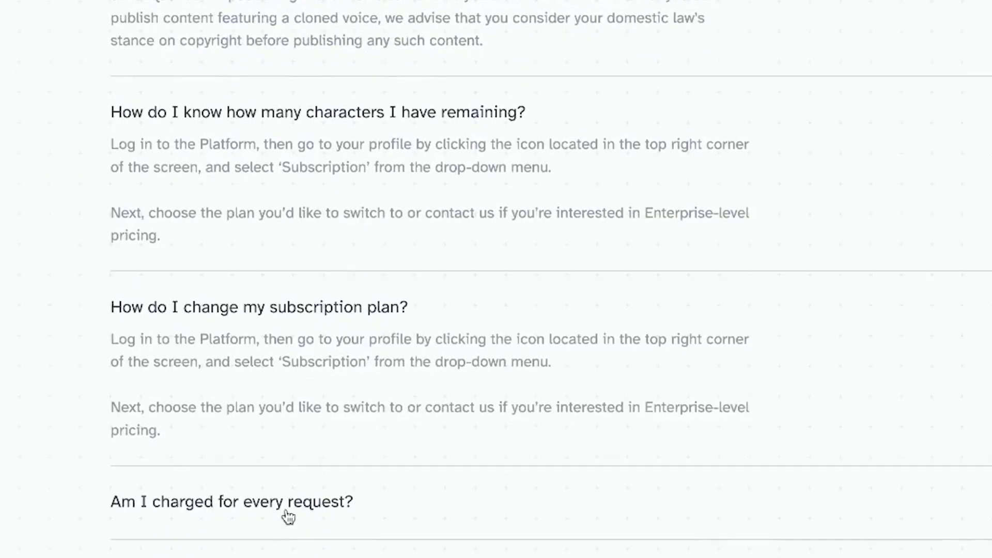
click(286, 502)
scroll(285, 503, down, 5)
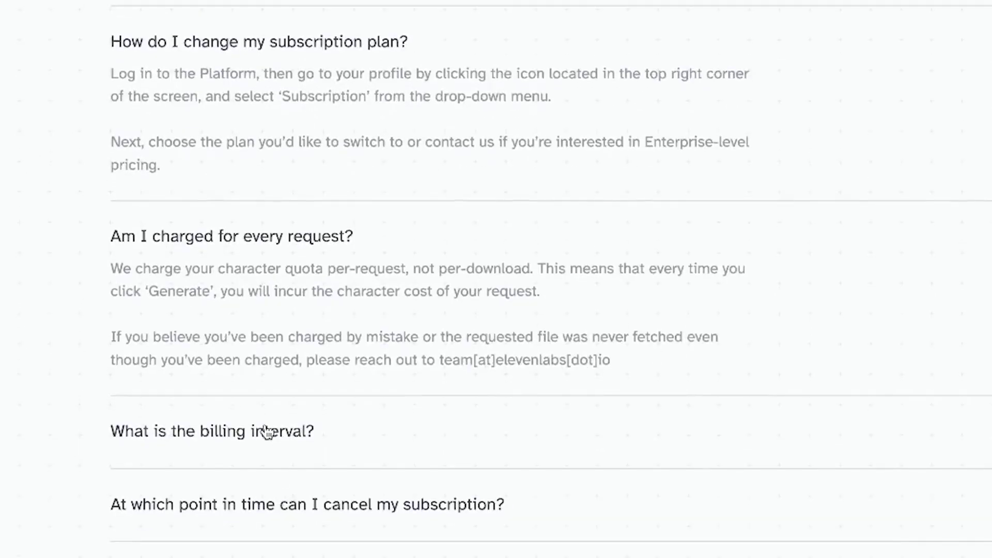
Step: Read the FAQ answers on the billing interval and cancelling the subscription, and return to the pricing plans overview
click(271, 435)
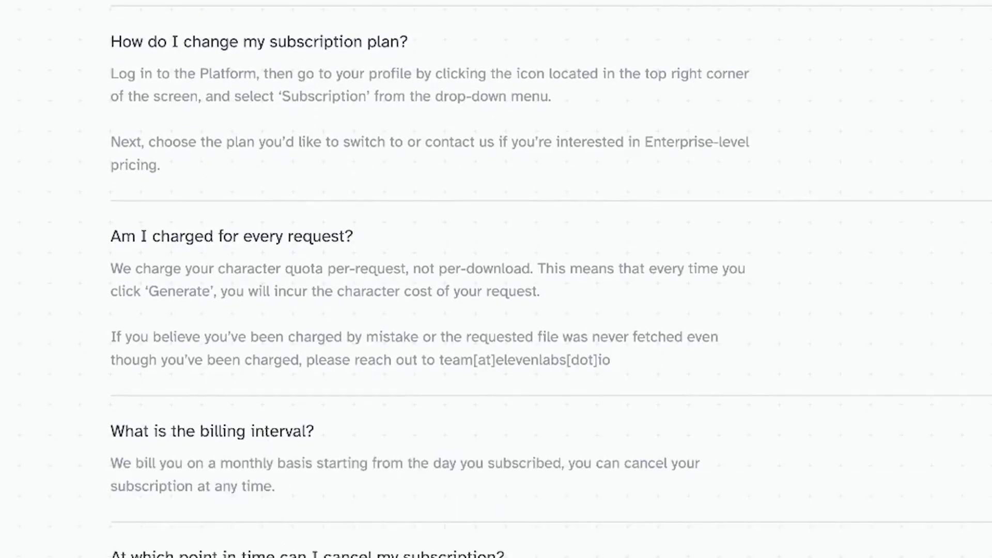
scroll(496, 279, down, 5)
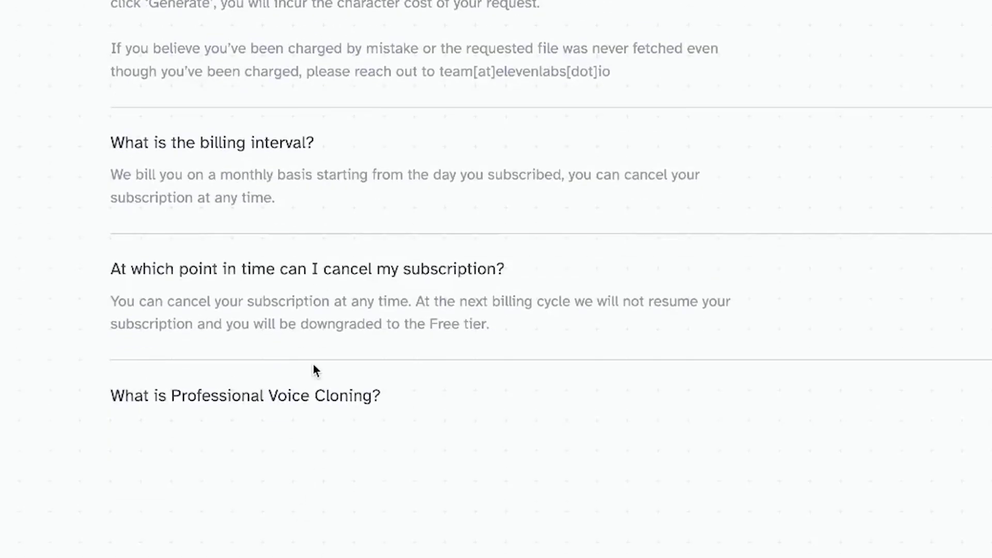
scroll(314, 369, up, 20)
scroll(313, 364, up, 12)
scroll(313, 364, up, 10)
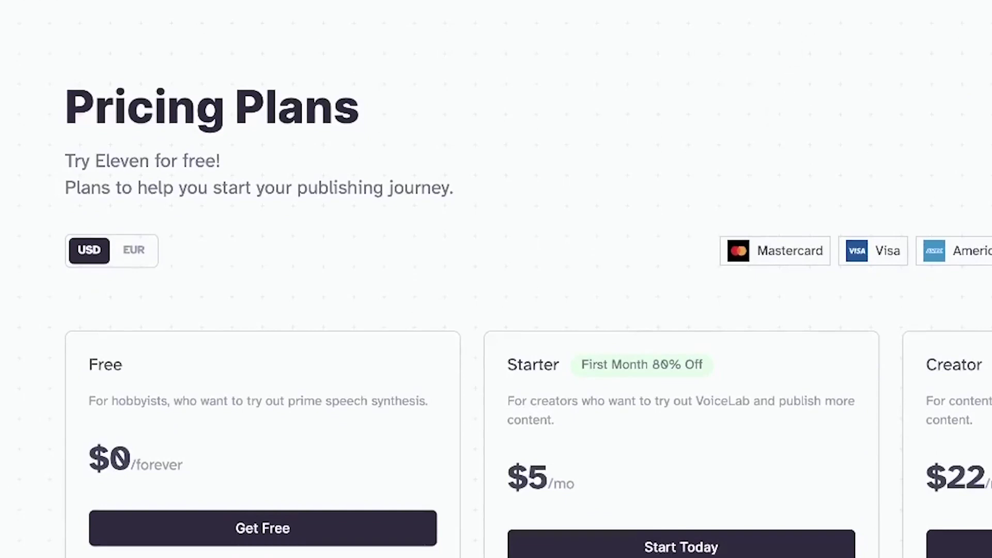
Step: Open the account sign-up form and go through its email and password fields
click(903, 78)
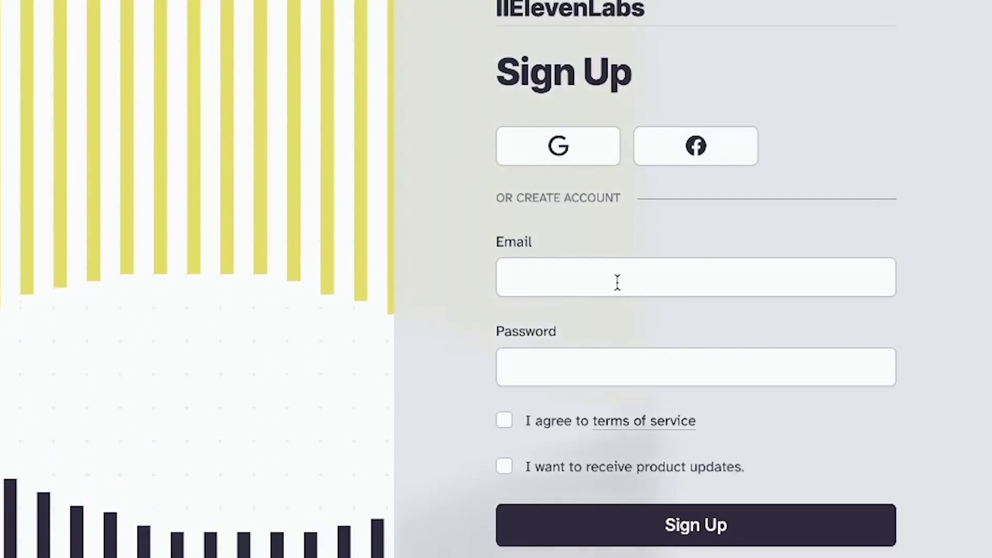
click(573, 275)
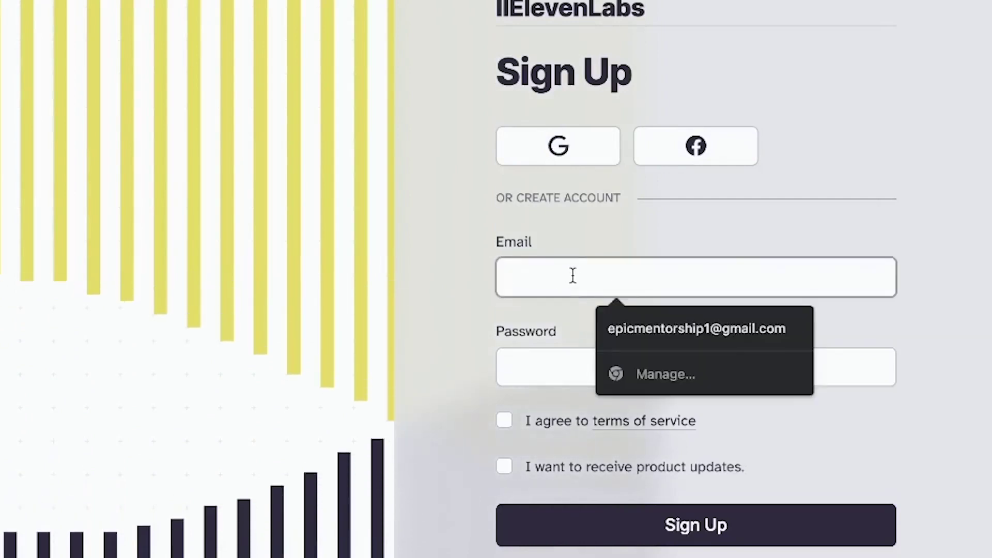
click(537, 360)
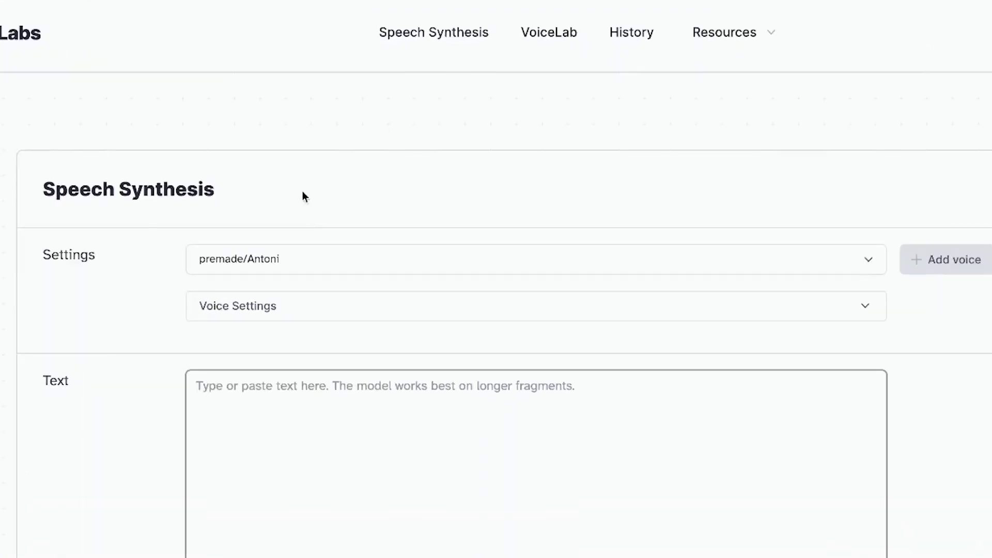
Step: Preview the premade Antoni and Elli voices and select premade/Antoni for the speech synthesis
scroll(260, 186, down, 1)
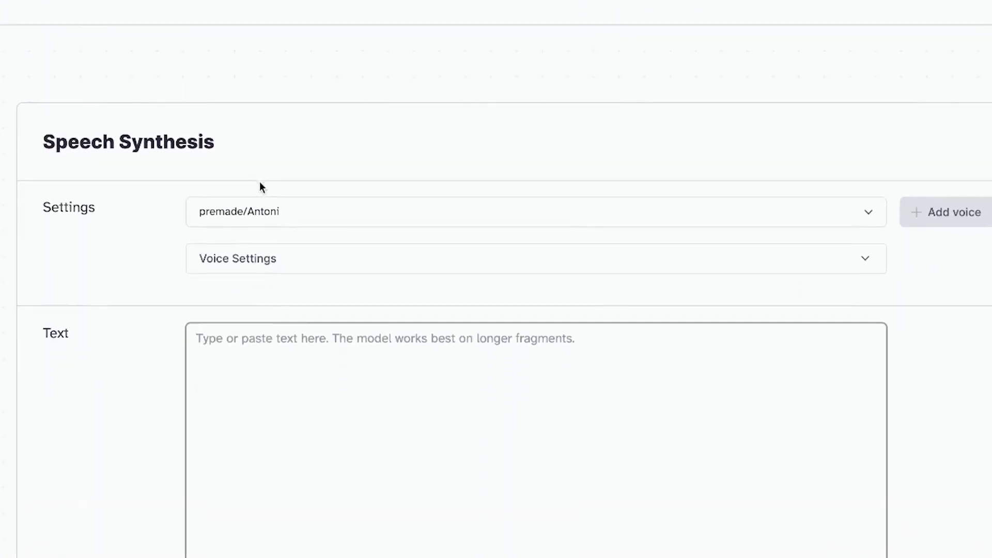
scroll(260, 182, up, 1)
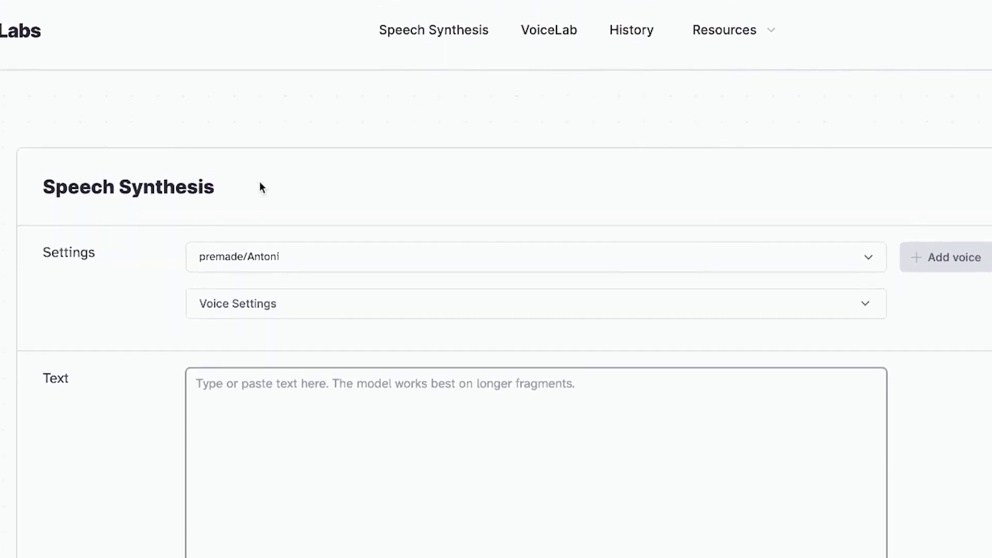
scroll(260, 185, down, 1)
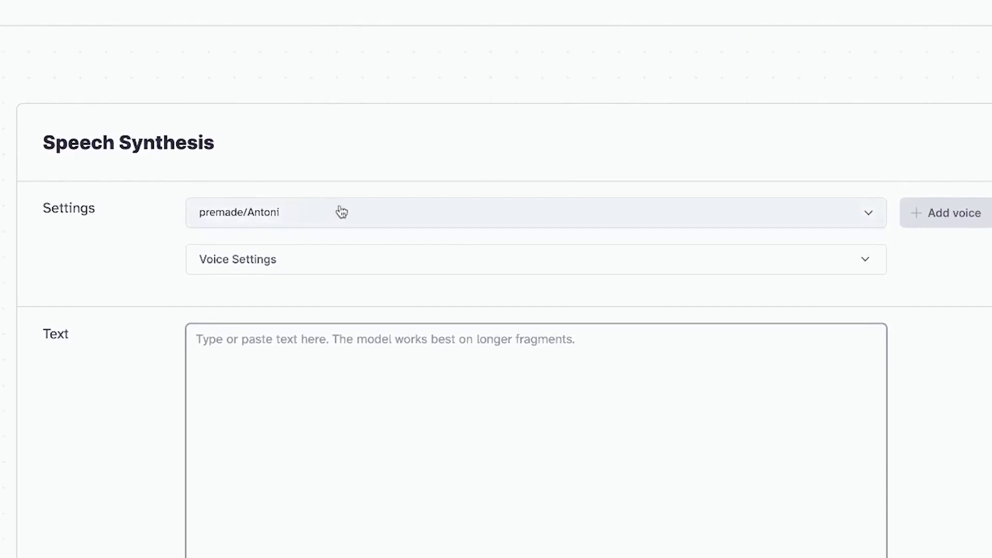
click(515, 212)
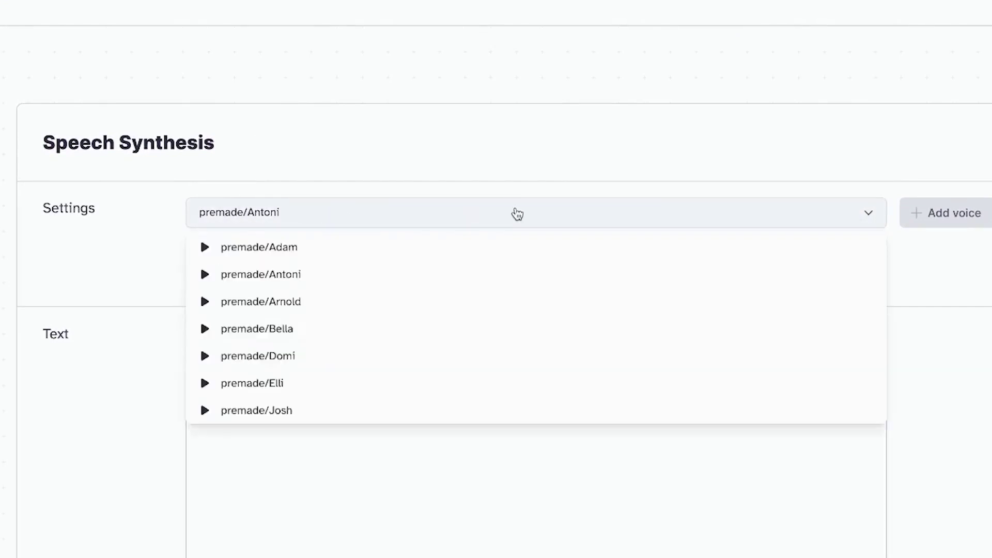
scroll(472, 266, down, 1)
scroll(473, 265, up, 2)
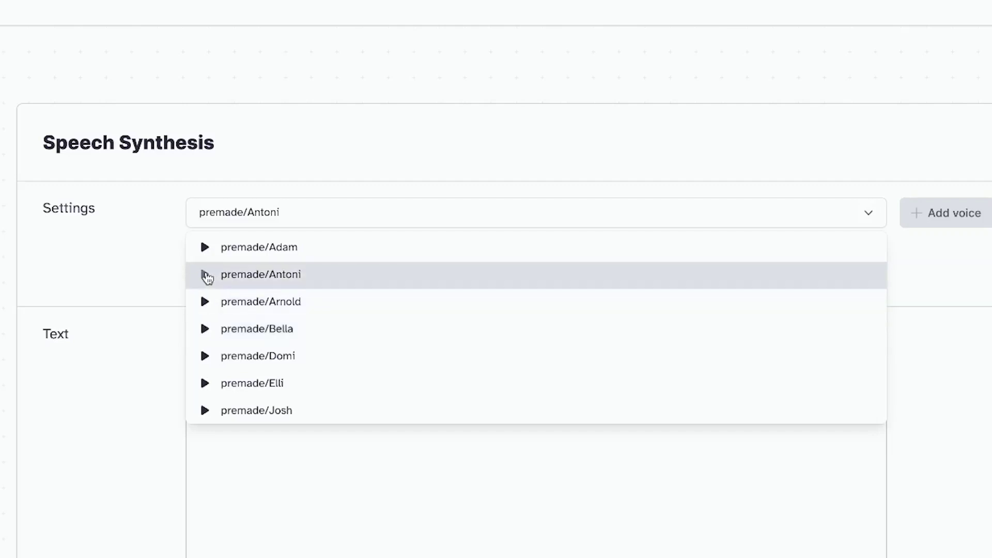
click(206, 276)
click(205, 384)
click(301, 275)
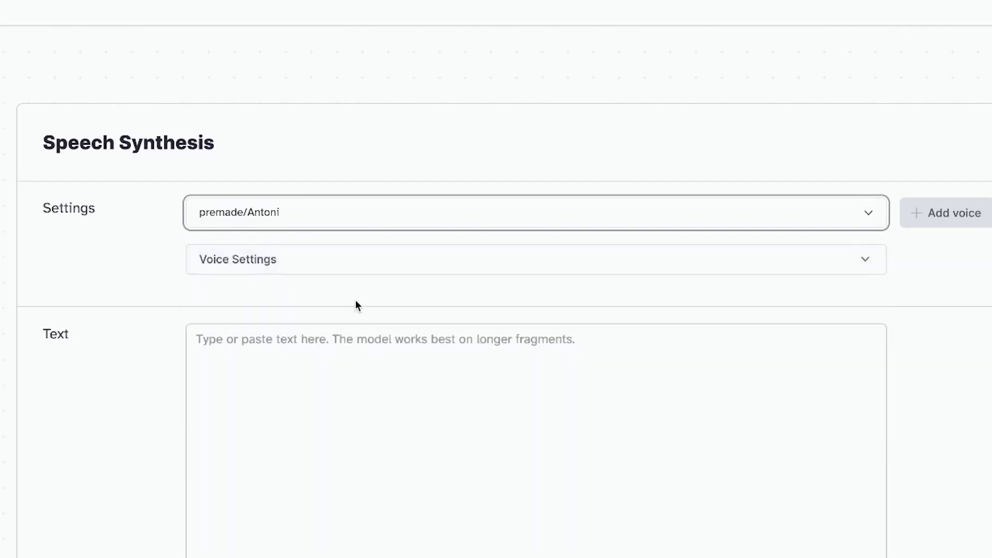
Step: Expand the voice settings to view the stability and clarity sliders, and highlight the text box's character limit and remaining quota
click(368, 269)
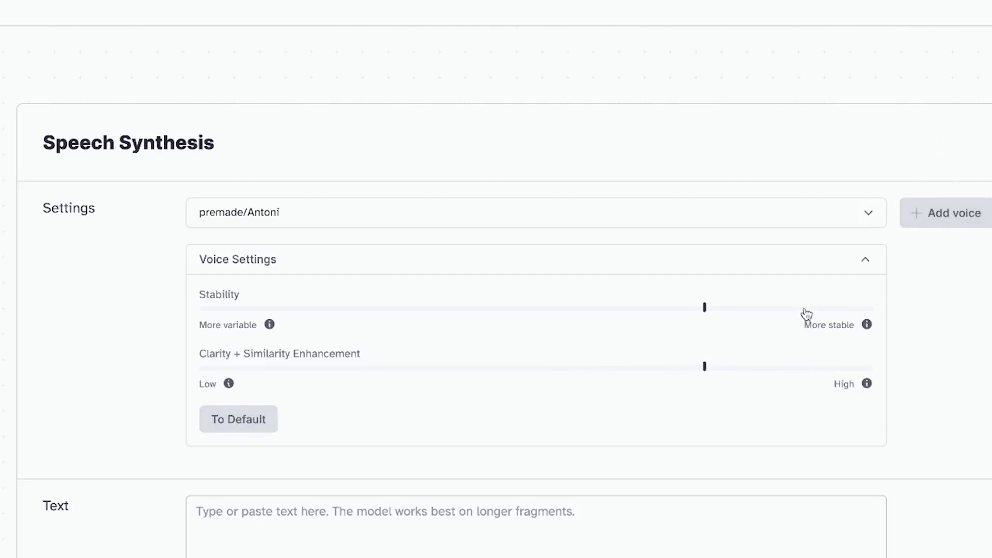
scroll(731, 404, down, 4)
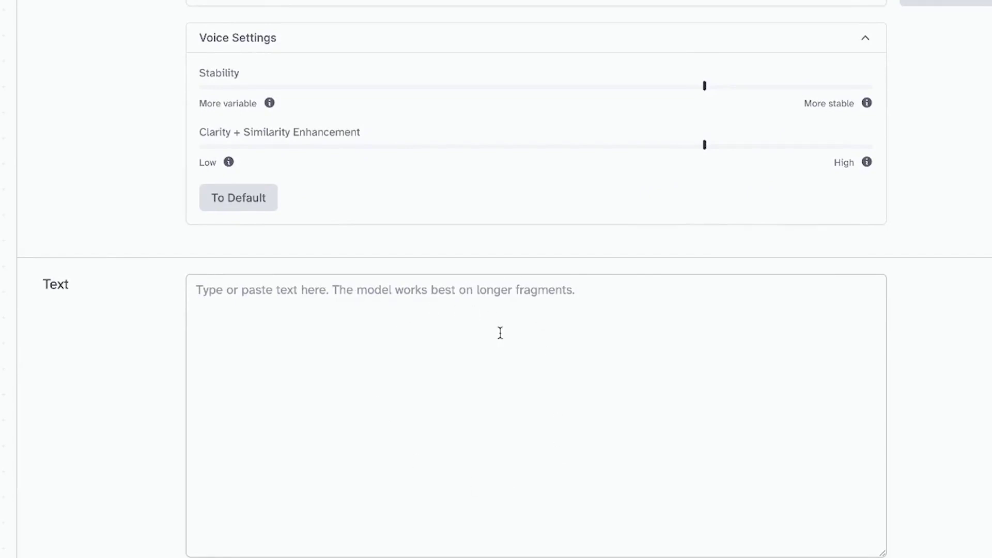
scroll(499, 332, down, 3)
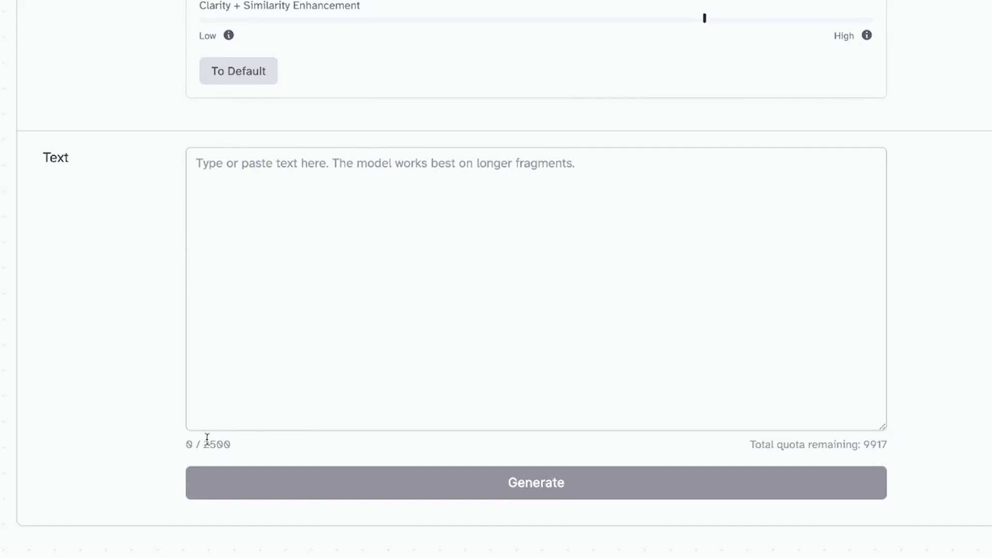
drag(240, 444, 208, 444)
drag(891, 444, 860, 444)
Step: Collapse the audio player to see the page footer and expand it again
scroll(239, 430, down, 2)
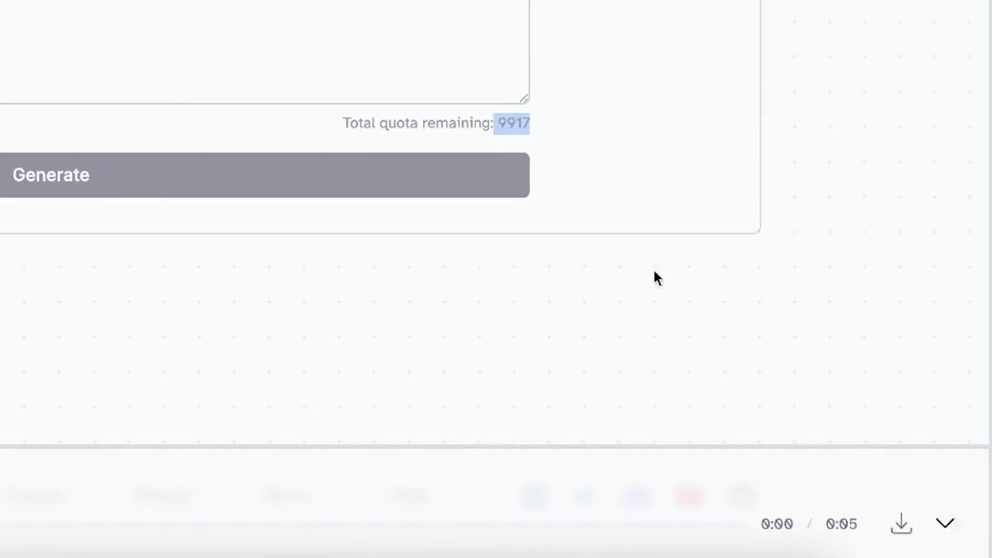
click(950, 525)
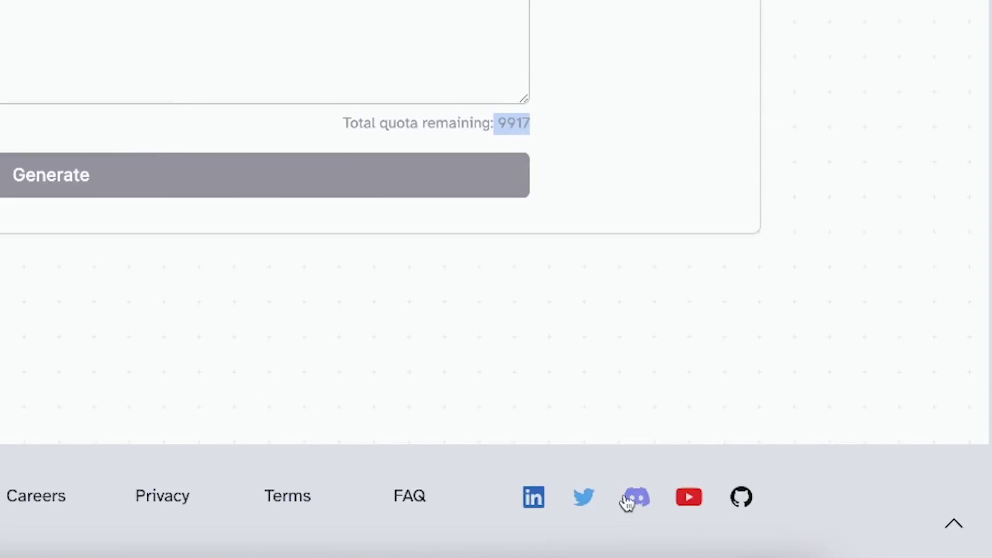
click(953, 524)
scroll(816, 257, up, 3)
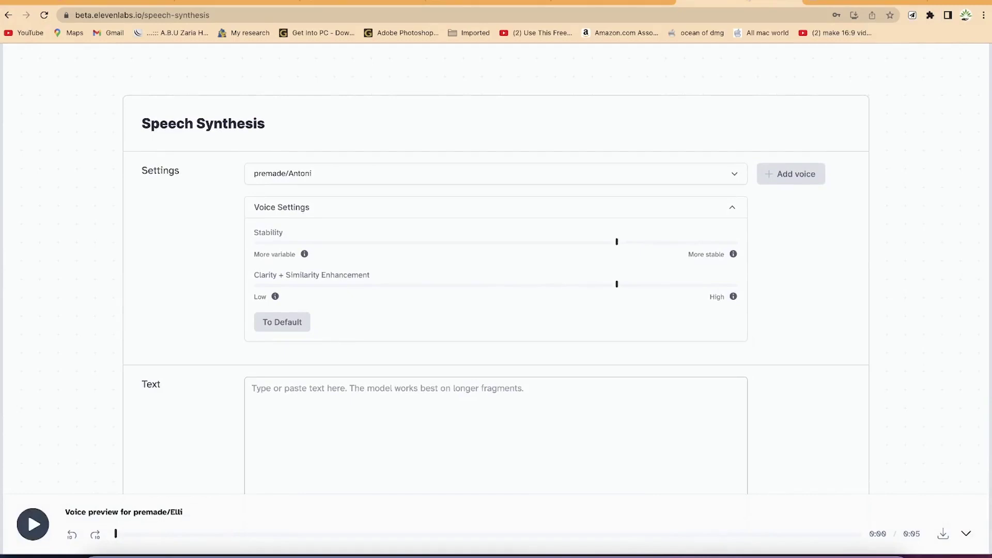
Step: Enter a channel welcome message introducing the CEO of Epic digital academy, ending "Thank you and see you around!", and generate its speech with Antoni
click(466, 386)
text(Hi, and welcome to my channel.  I am Dr. Rasheed, the CEO of Epic digital academy. Please remember to subscribe to my channel. Thank you and see you around!)
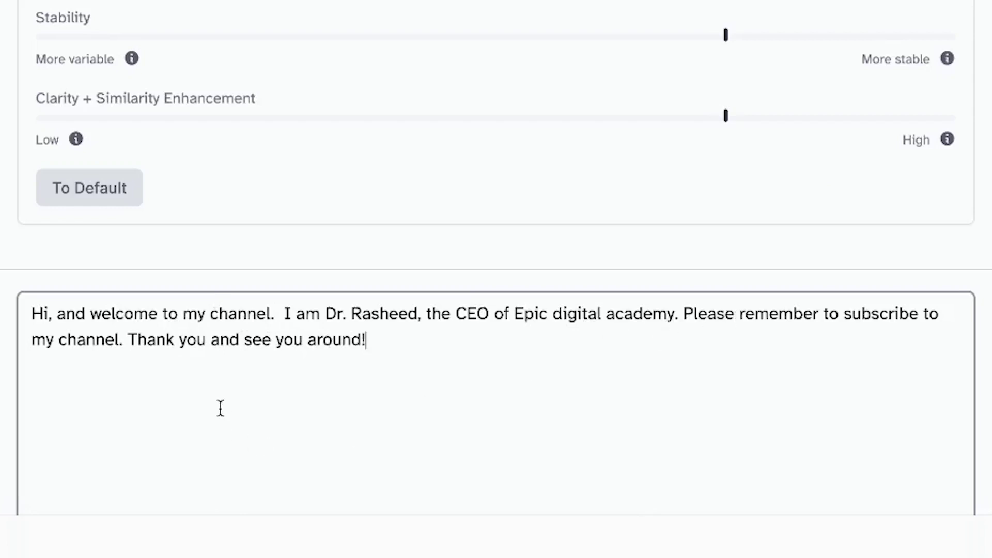
scroll(365, 379, down, 6)
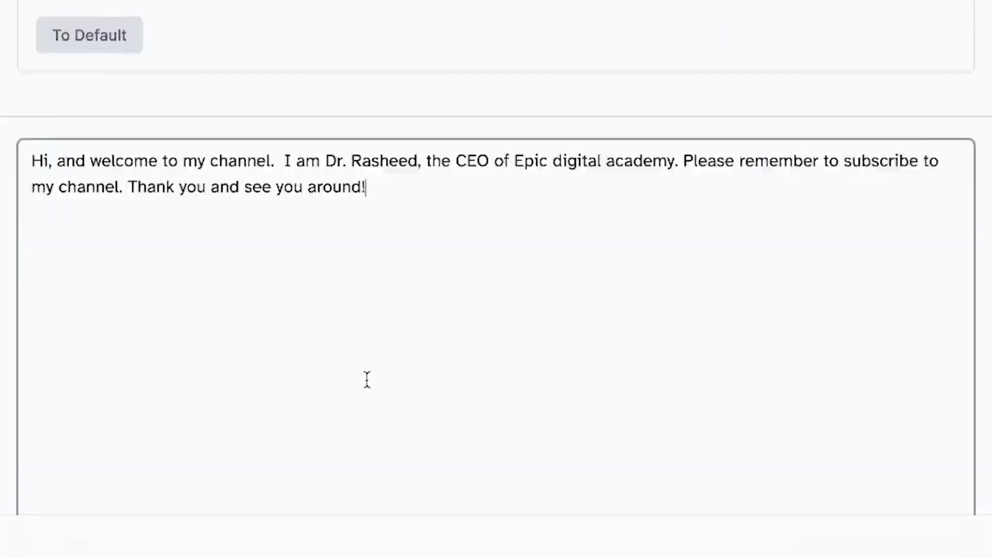
scroll(348, 343, up, 1)
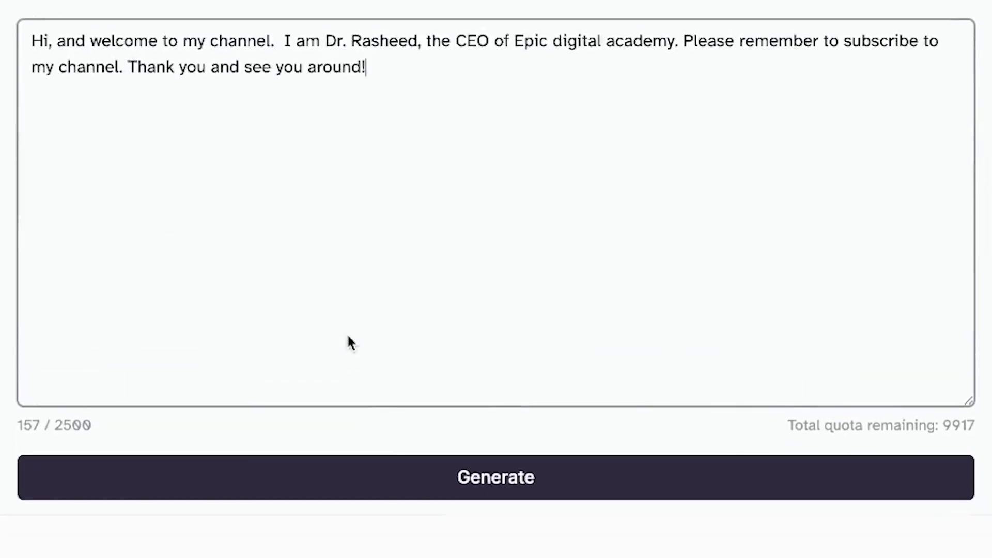
click(365, 492)
scroll(382, 475, down, 4)
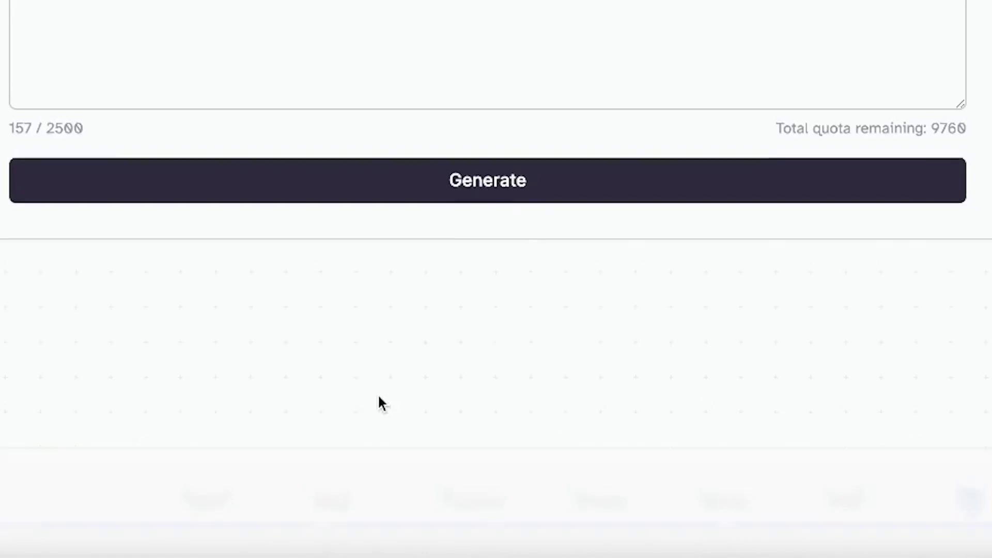
Step: Switch the voice to premade/Elli and generate the speech from the same text again
scroll(379, 403, up, 7)
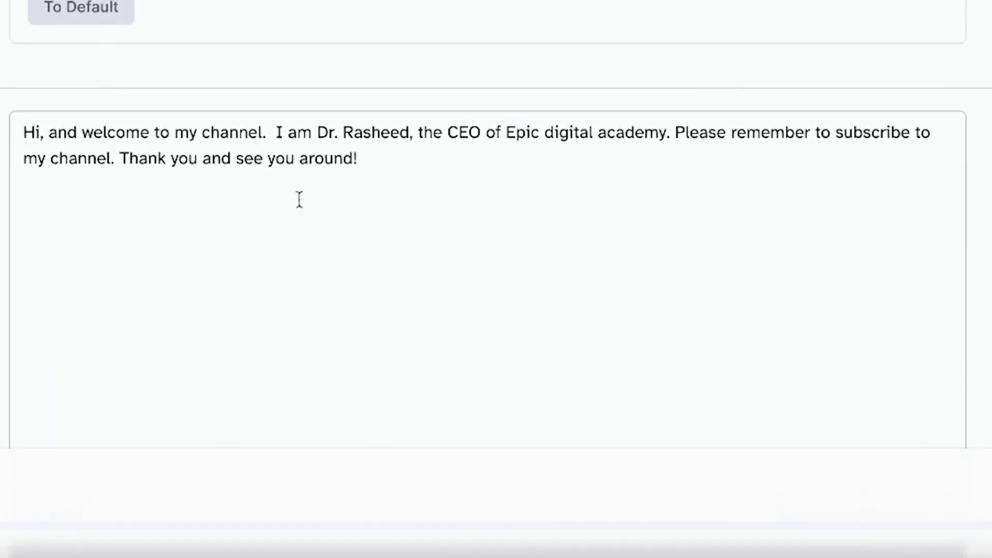
scroll(305, 215, up, 6)
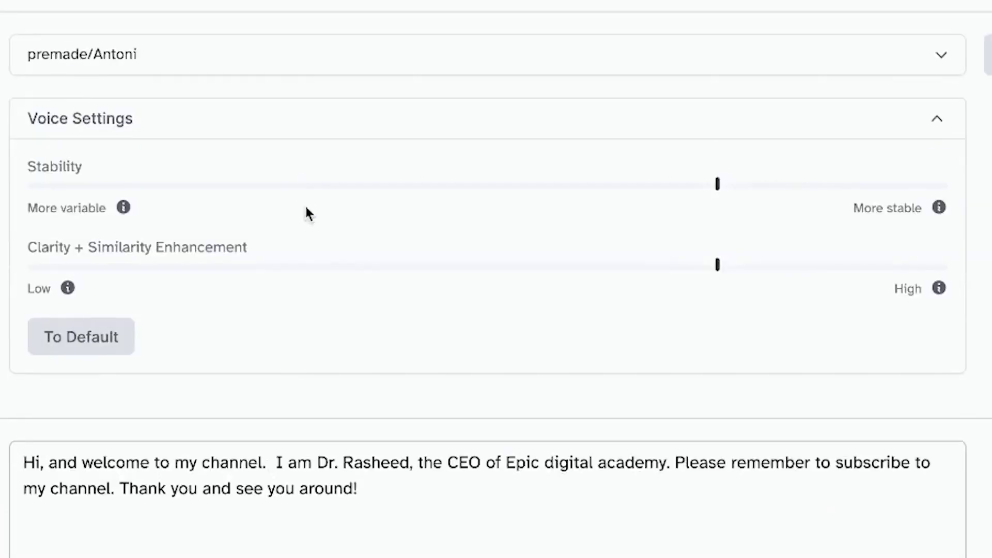
click(295, 57)
click(294, 283)
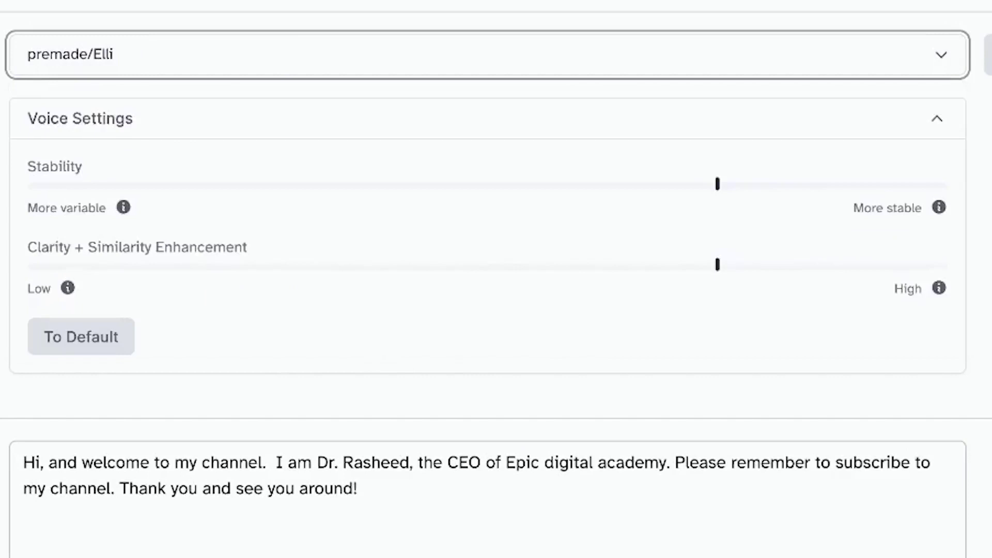
scroll(486, 509, down, 7)
click(543, 542)
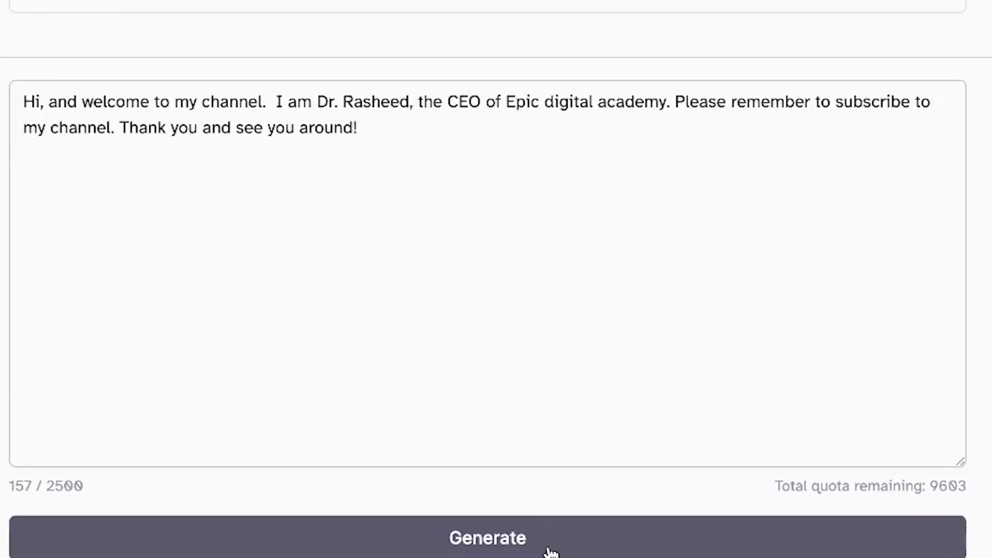
scroll(550, 551, up, 3)
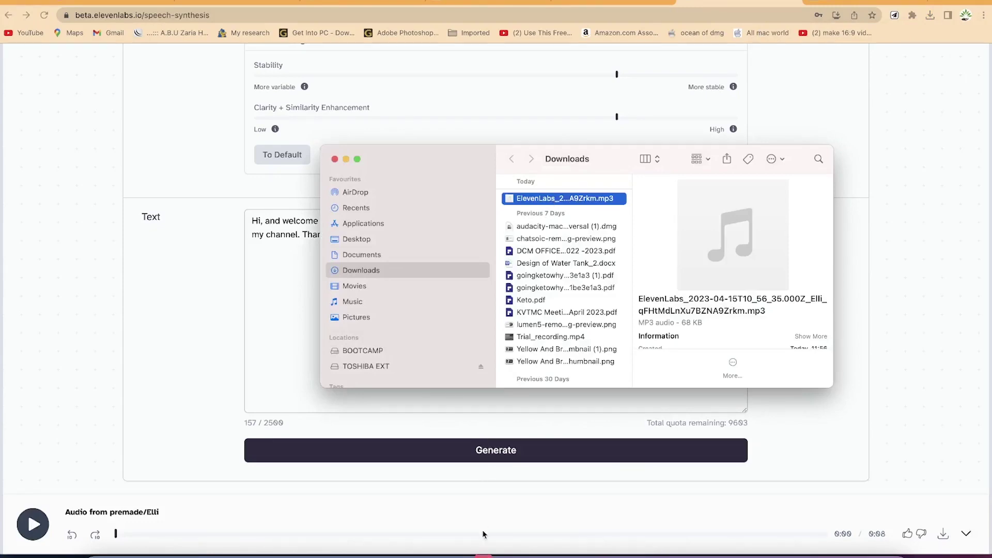
Step: Cancel the Apple ID sign-in request, quit the Music app and return to the speech synthesis page
click(483, 555)
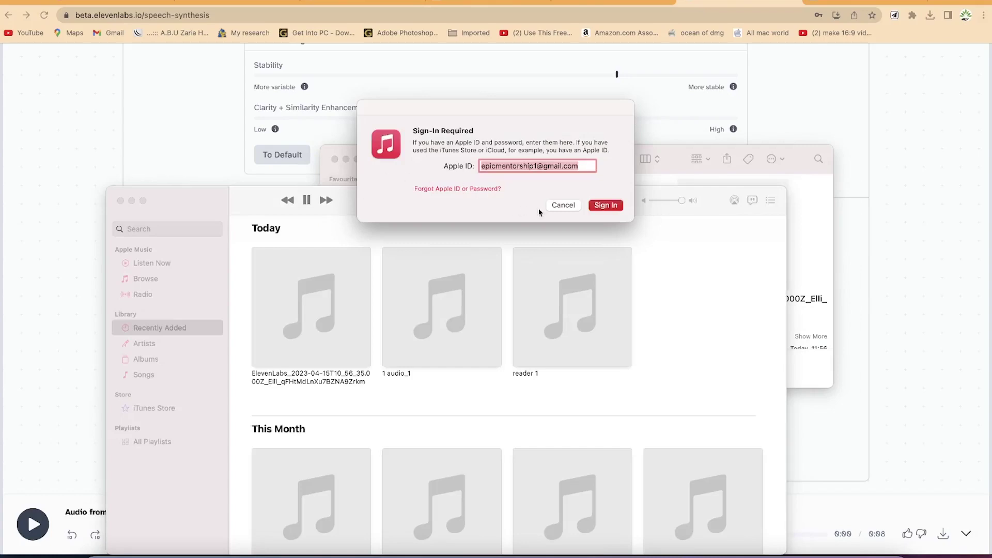
click(553, 208)
key(super+q)
click(876, 463)
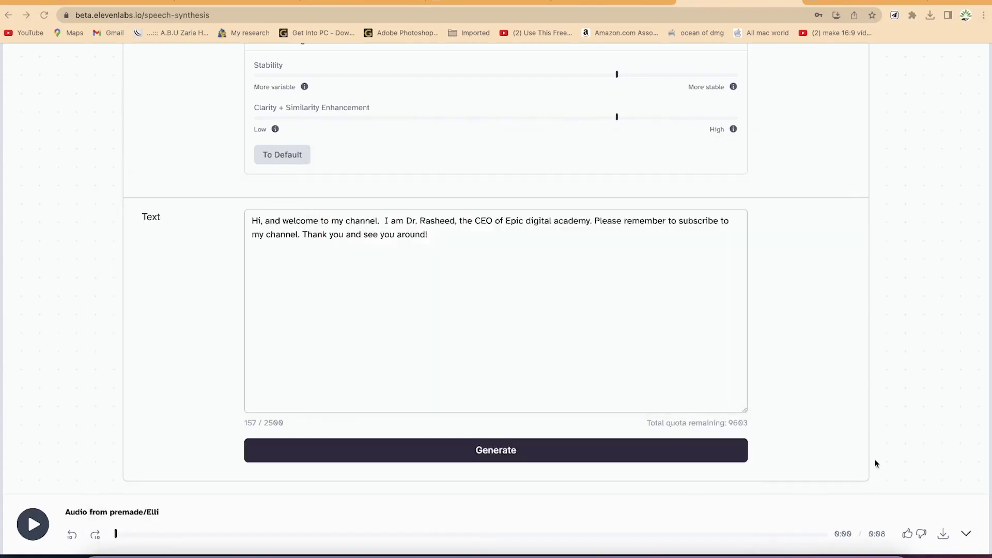
Step: Open the VoiceLab page and highlight the minimum sample length for voice cloning and the count of voices allowed
scroll(875, 463, up, 5)
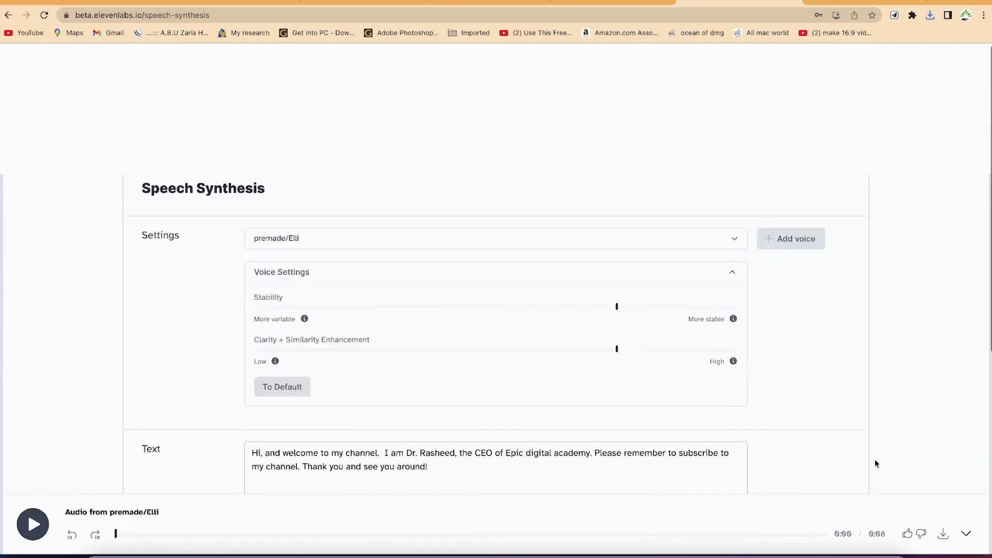
click(966, 532)
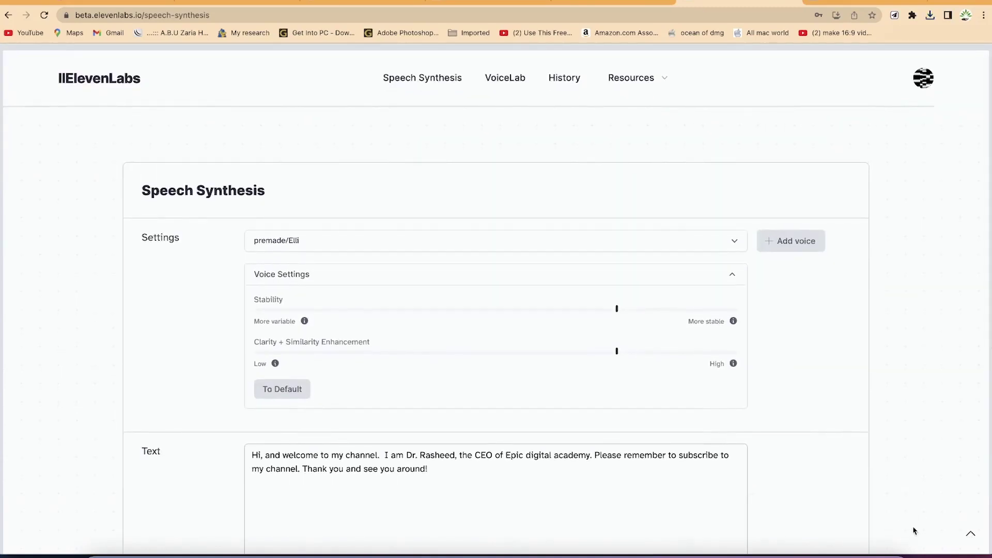
scroll(915, 531, down, 10)
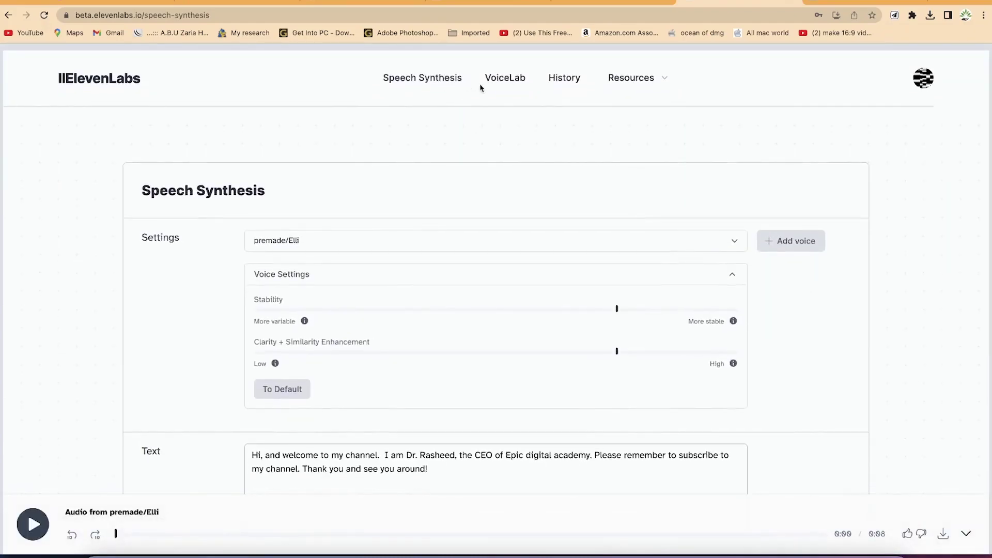
click(508, 81)
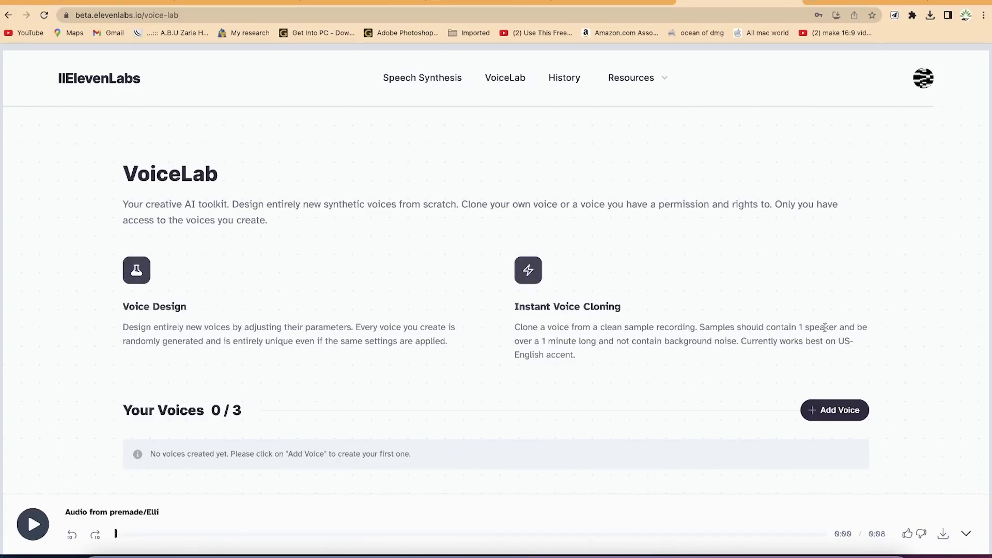
drag(543, 338, 564, 338)
drag(208, 412, 265, 412)
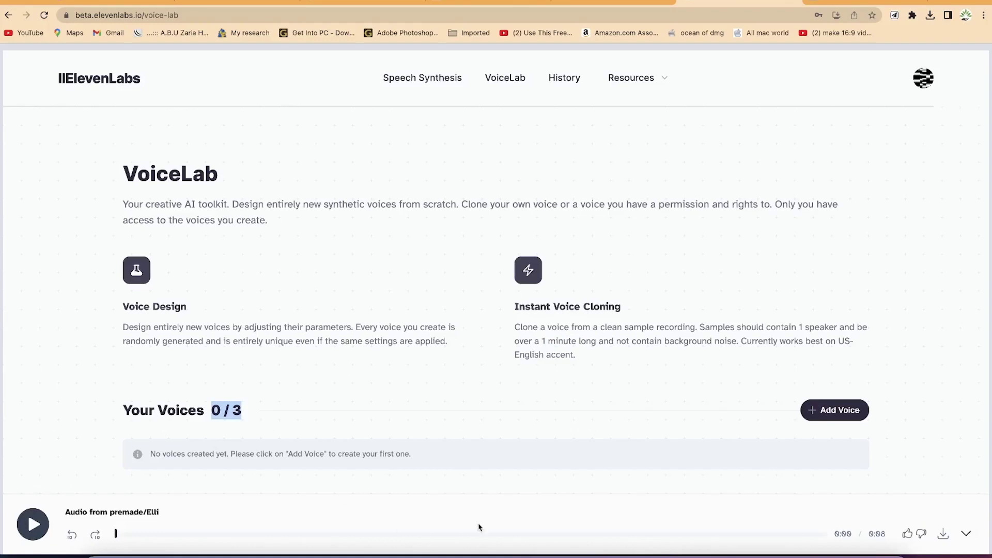
Step: Start a new Voice Design voice with gender Male, age Middle Aged and accent African
click(822, 411)
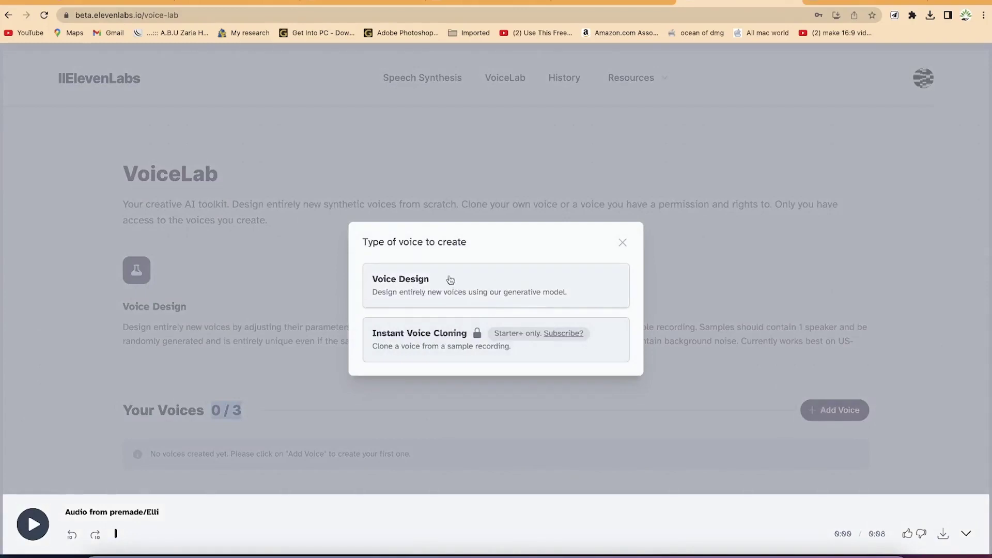
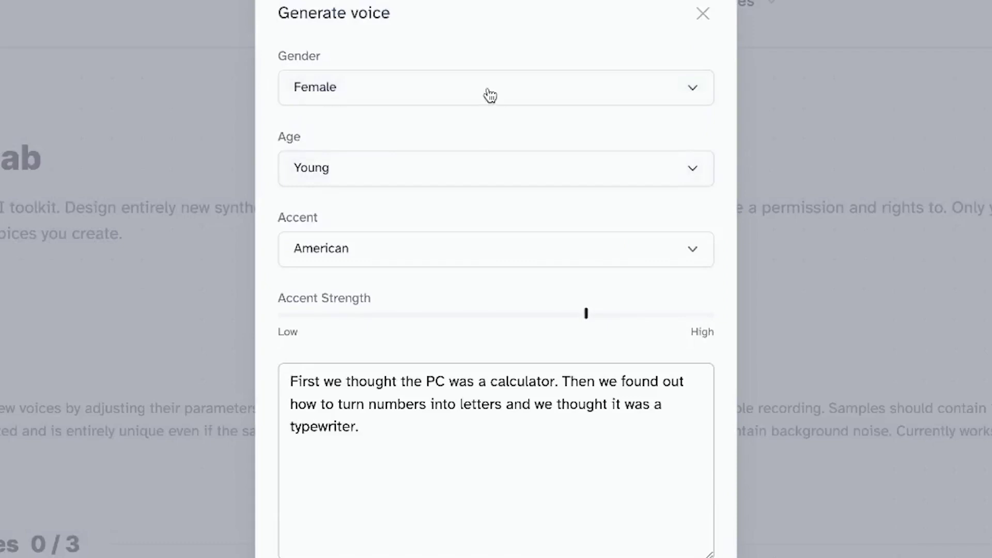
click(488, 98)
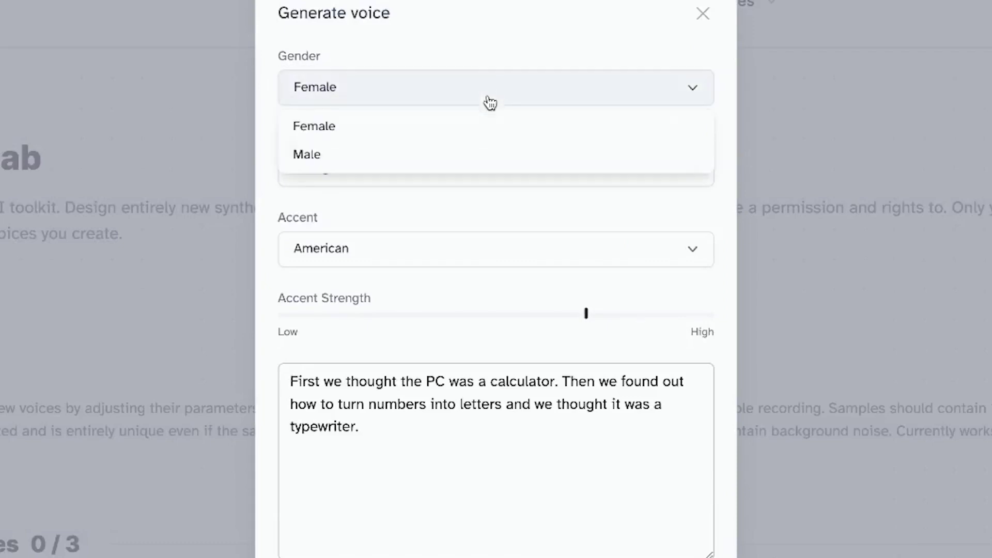
click(419, 155)
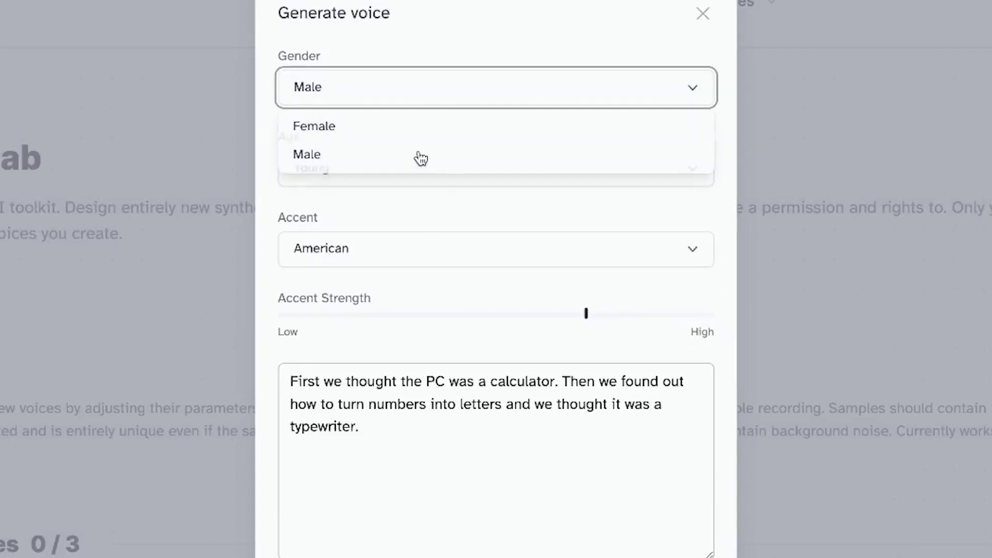
click(470, 169)
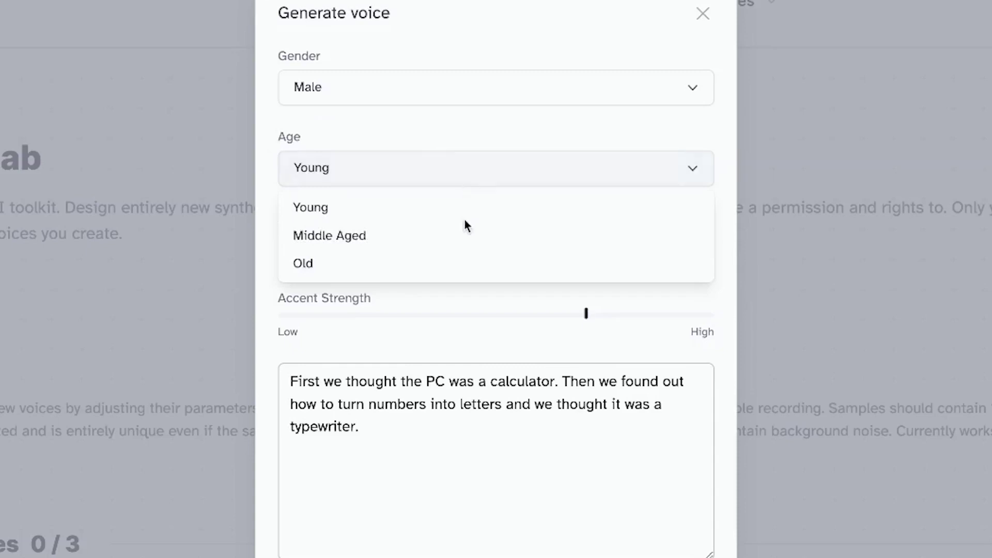
click(448, 240)
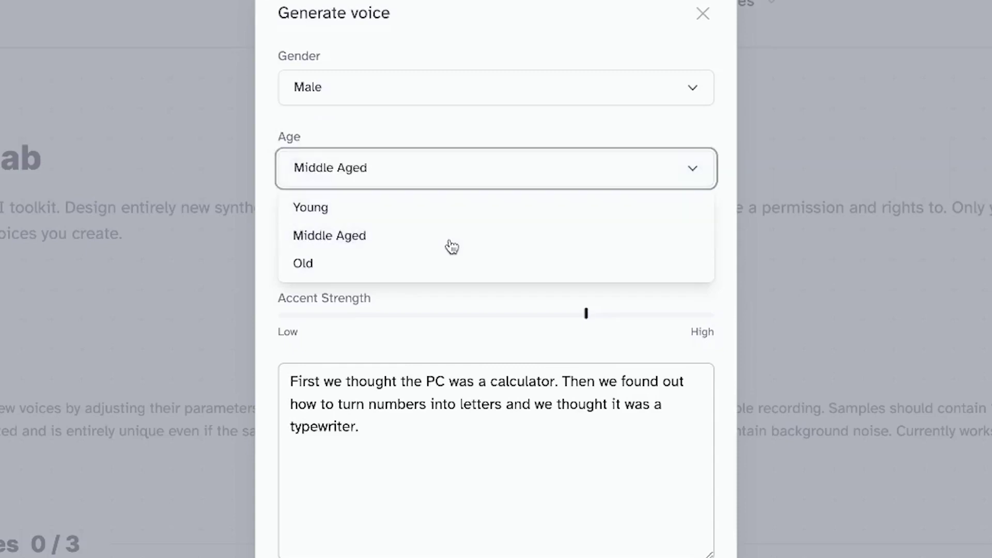
click(459, 259)
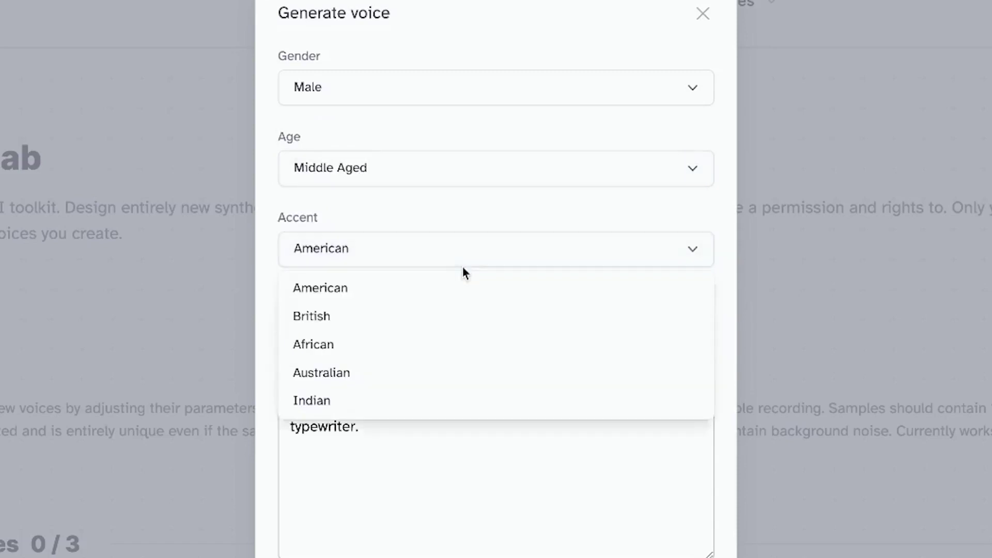
click(463, 345)
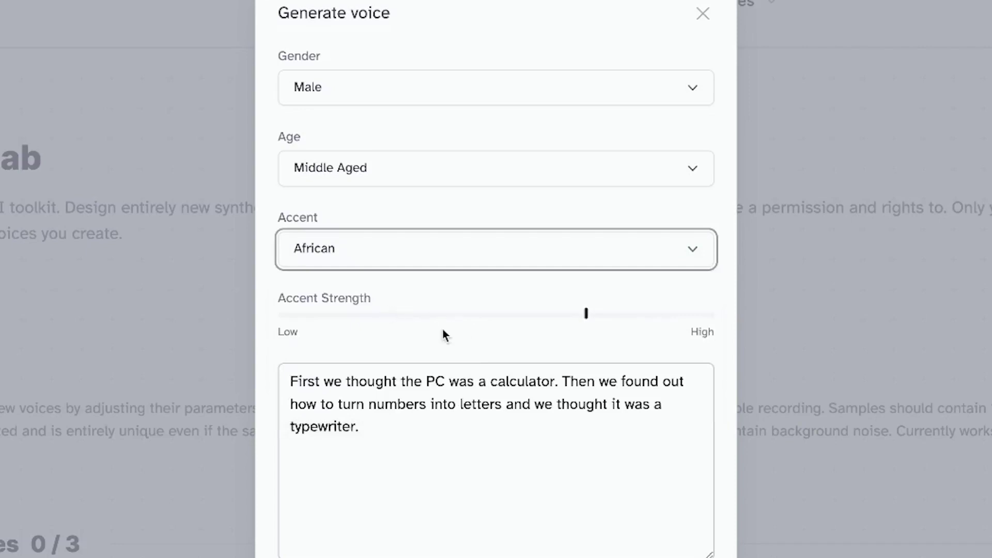
Step: Raise the accent strength slightly above 150%
click(704, 334)
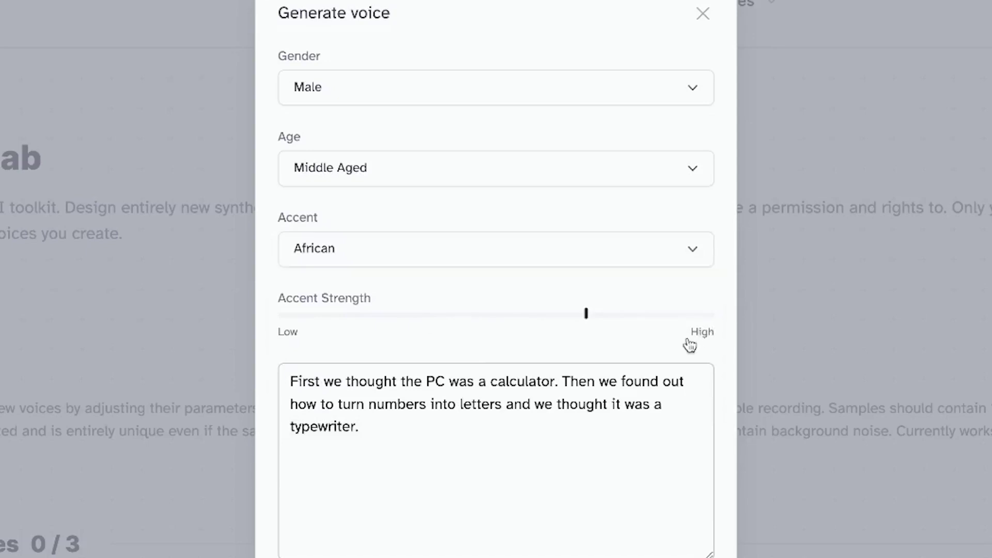
mouse_move(588, 316)
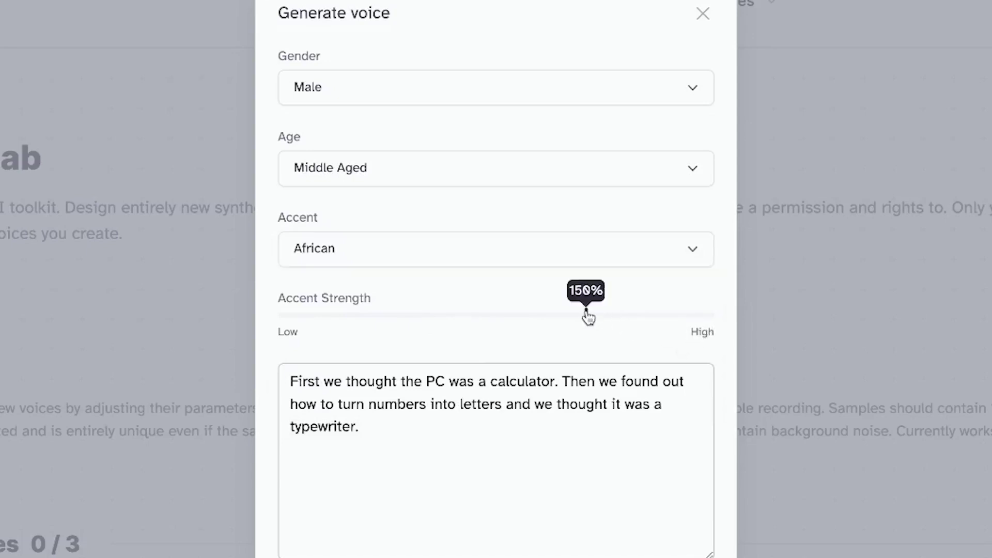
click(602, 314)
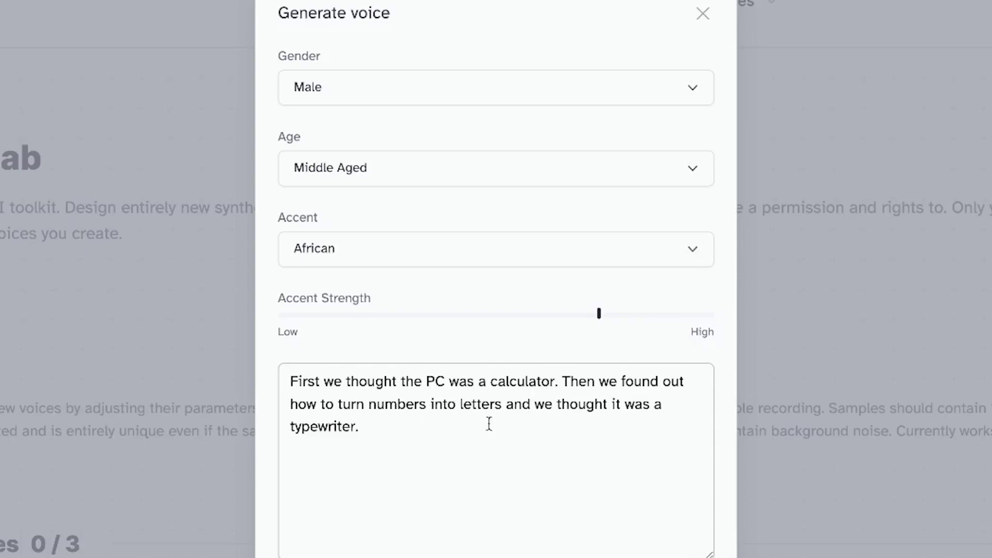
Step: Replace the sample text with the Epic digital academy welcome message ending "Please remember to subscribe to my channel." and generate the voice
click(416, 417)
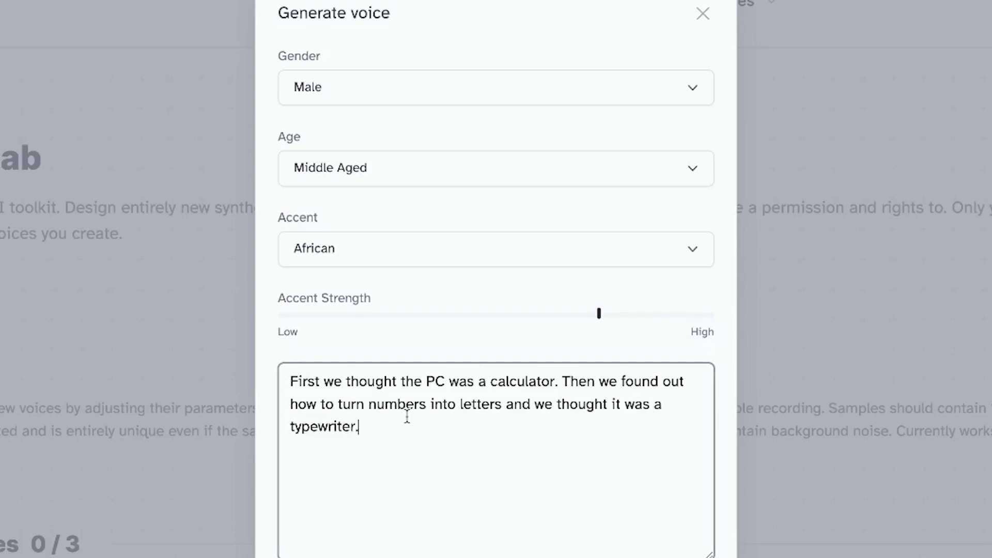
drag(407, 416, 262, 375)
text(Hi, and welcome to my channel.  I am Dr. Rasheed, the CEO of Epic digital academy. Please remember to subscribe to my channel.)
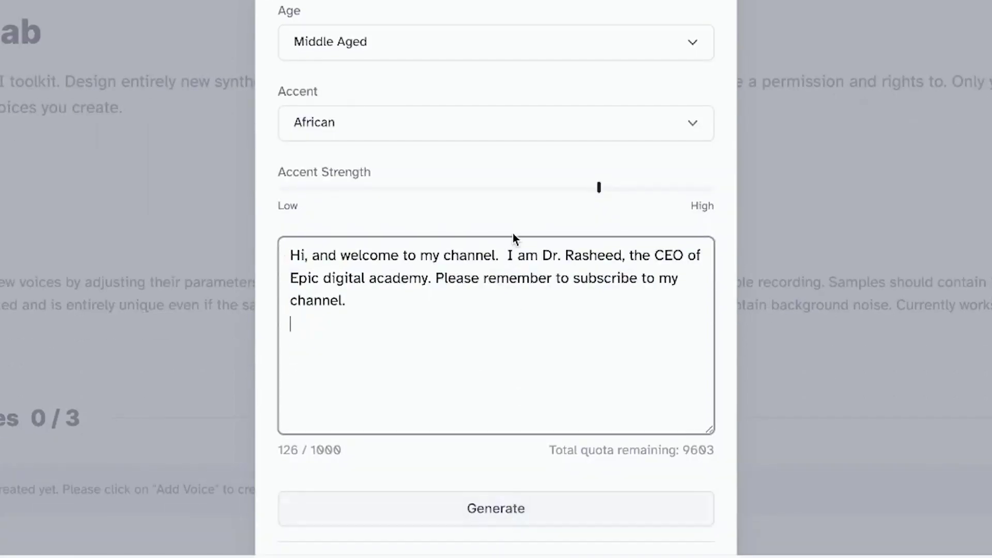
click(507, 508)
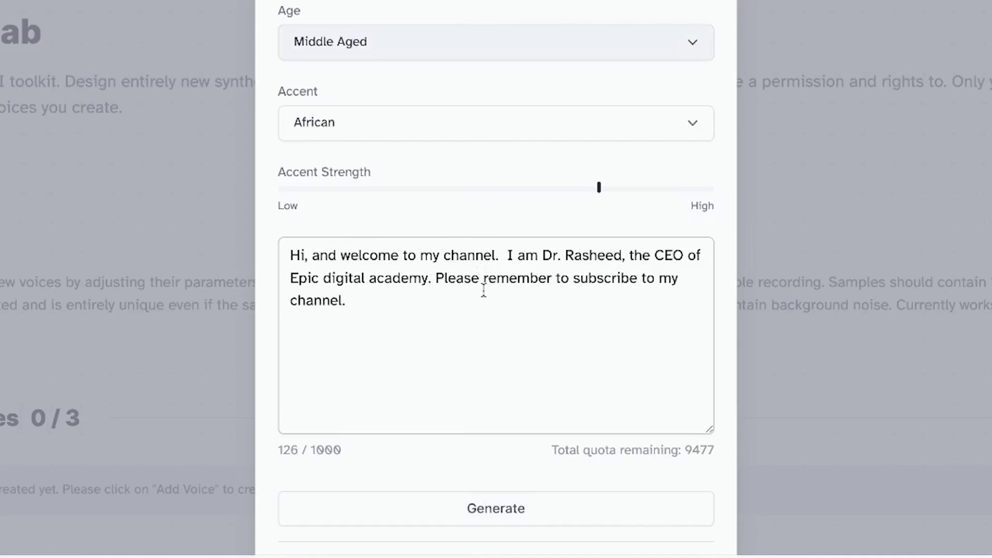
click(507, 506)
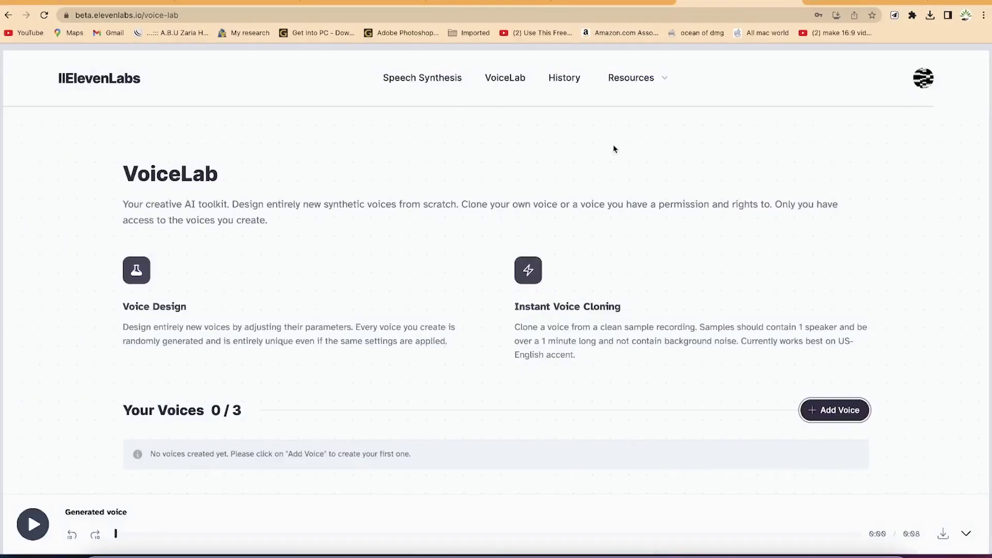
Step: Open the History page of generated samples and show the list of available resources
click(572, 79)
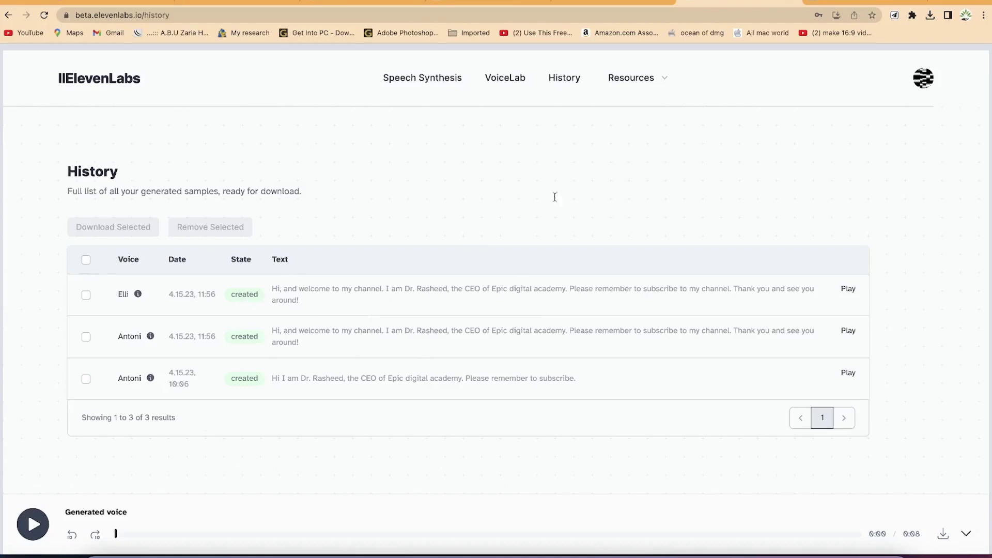
click(666, 80)
click(666, 80)
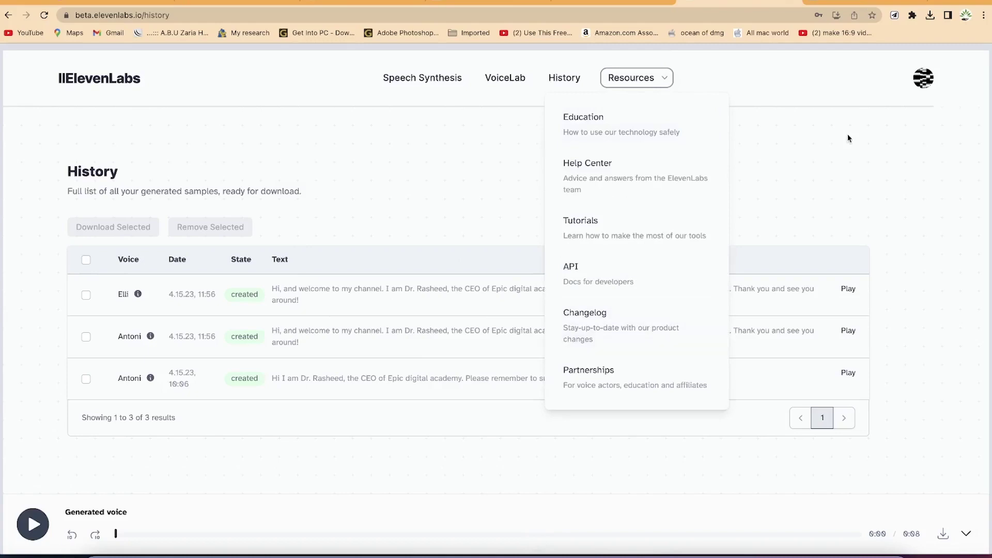
Step: Open the account's Subscription page to view the current plan and character usage
click(928, 79)
click(881, 146)
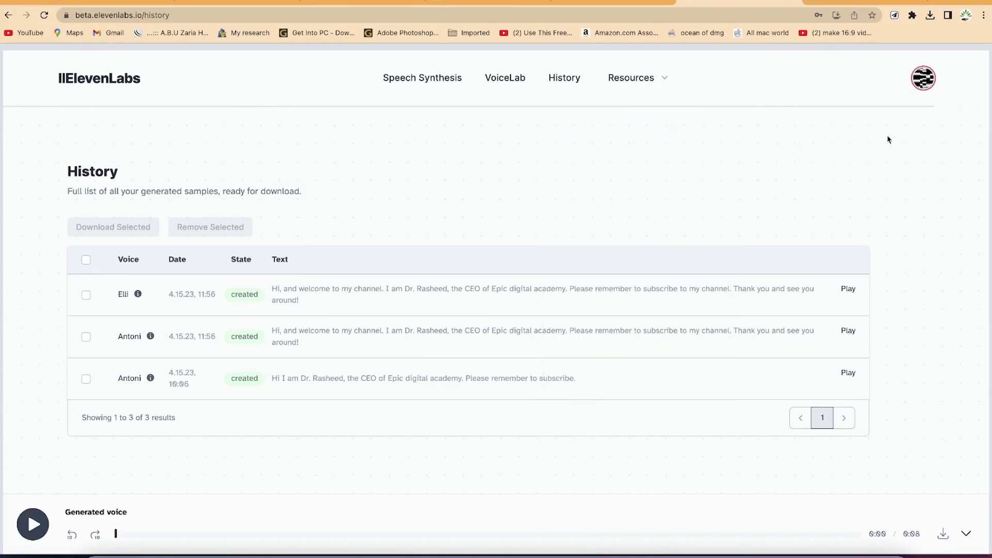
click(925, 80)
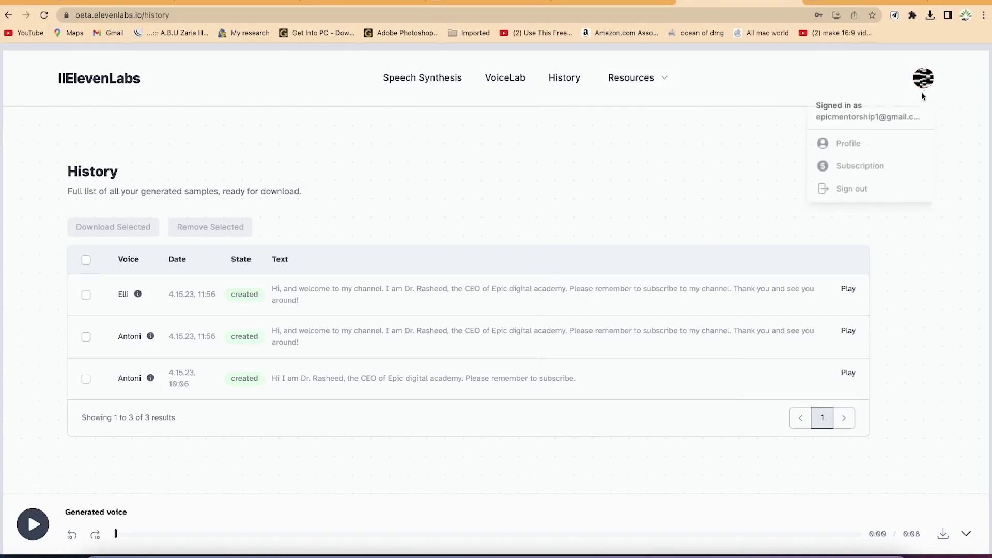
click(869, 167)
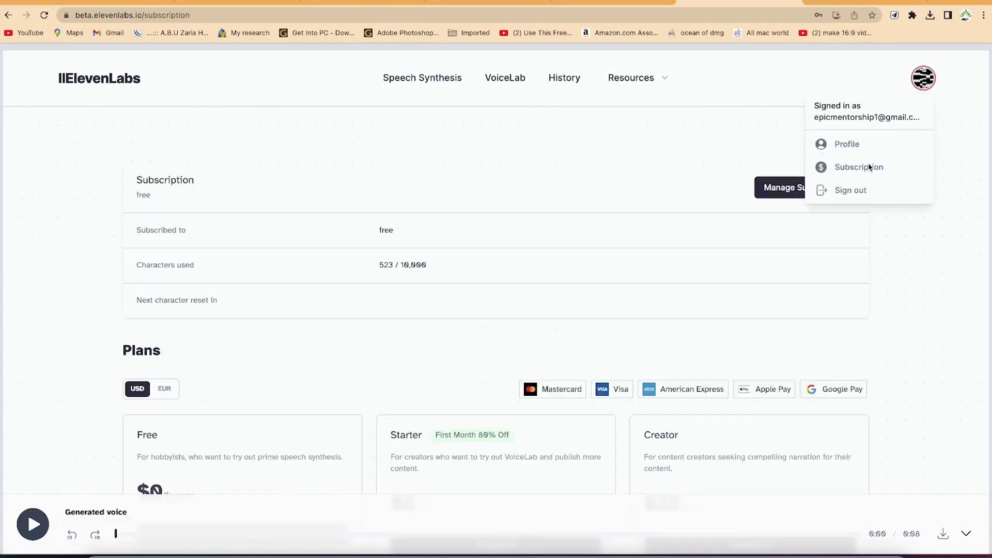